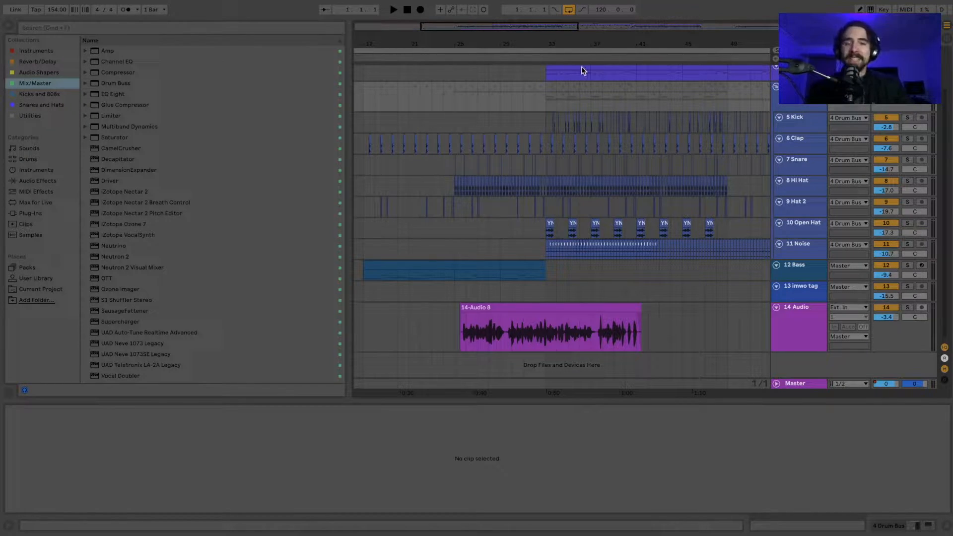
- Play the arrangement from bar 25 and display the device chain of the 14 Audio vocal track
click(458, 94)
key(space)
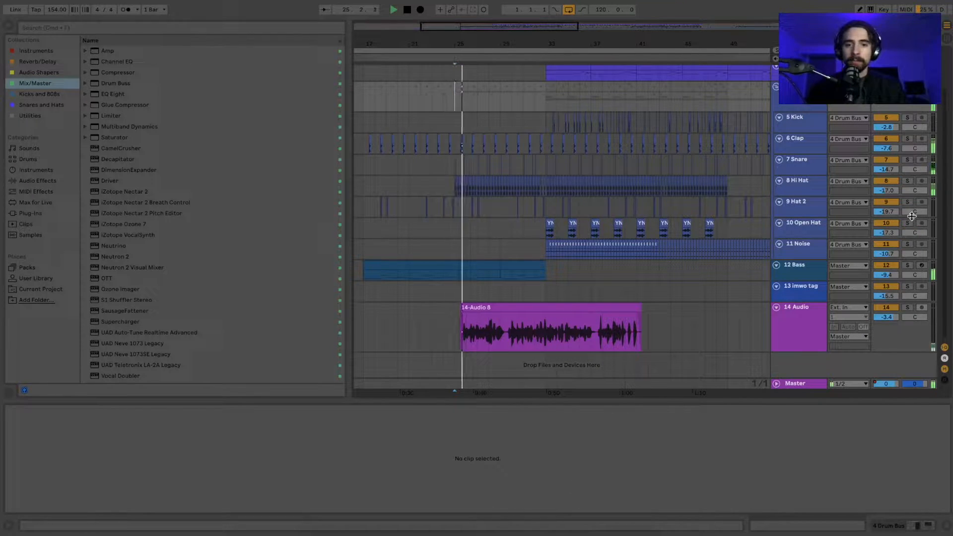
click(801, 312)
click(801, 311)
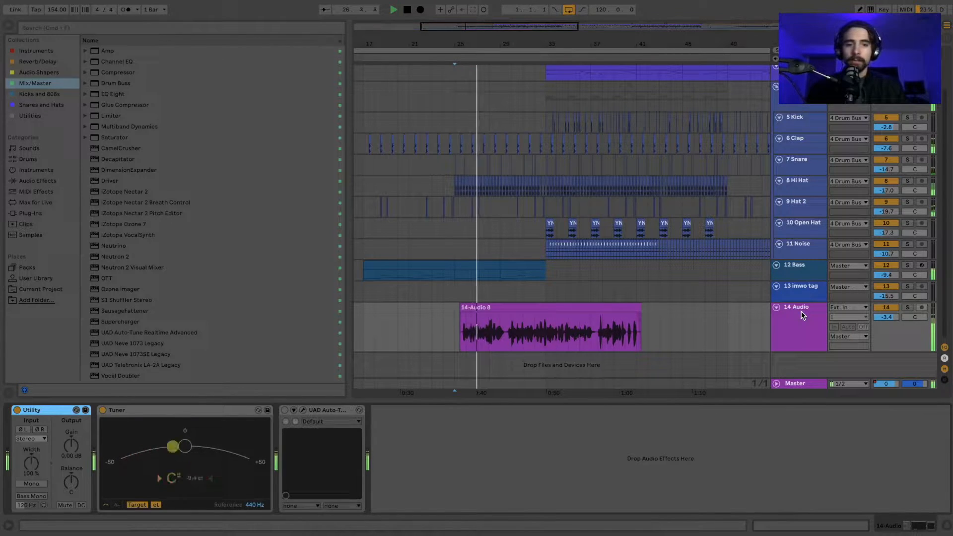
key(space)
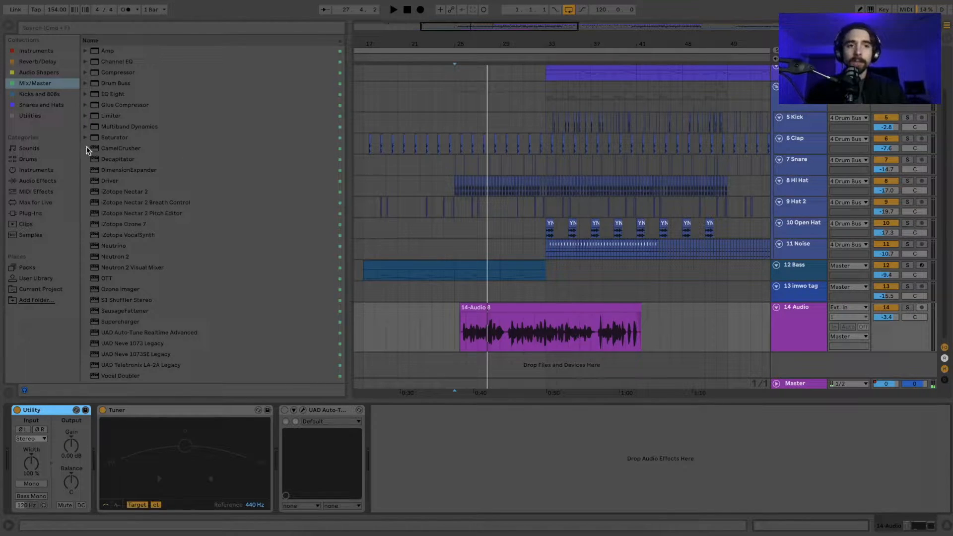
- Look through the plug-in collections and insert UAD Teletronix LA-2A Legacy between Tuner and Auto-Tune on the vocal track
click(43, 105)
click(44, 94)
click(45, 82)
click(46, 72)
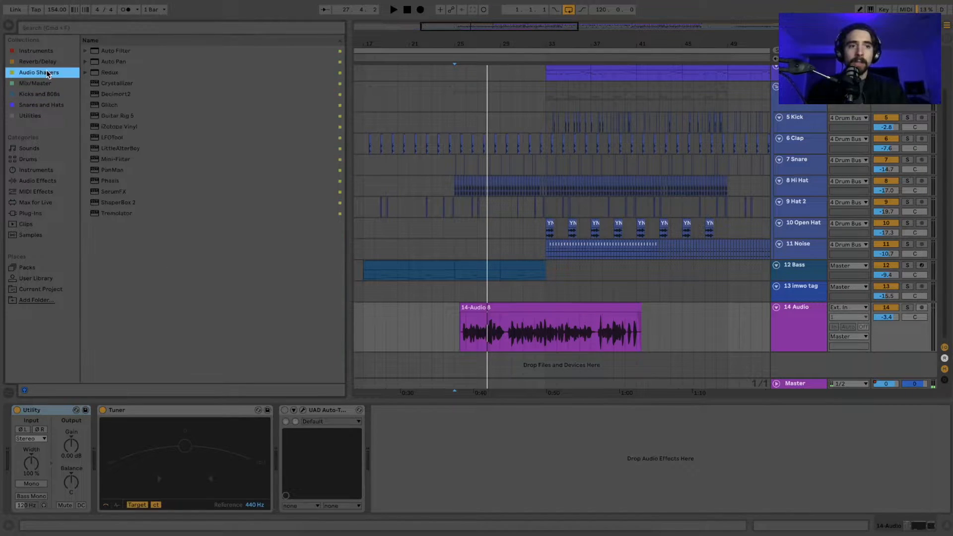
click(45, 61)
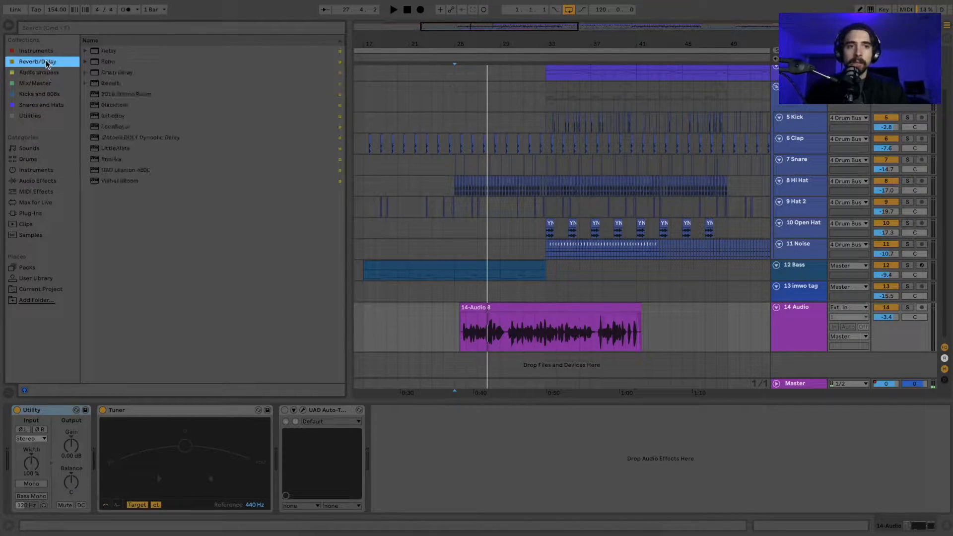
click(48, 85)
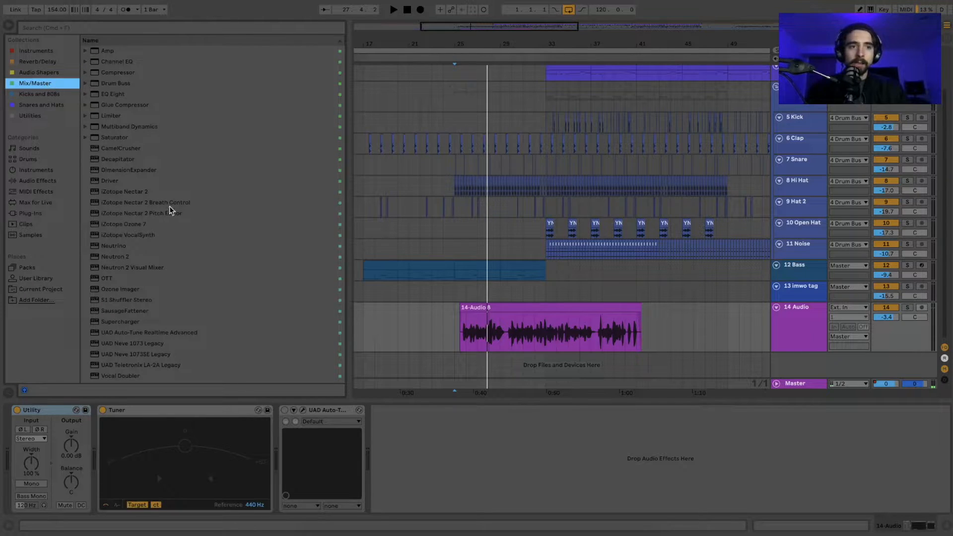
mouse_move(141, 364)
mouse_down()
mouse_move(287, 449)
mouse_move(276, 454)
mouse_up()
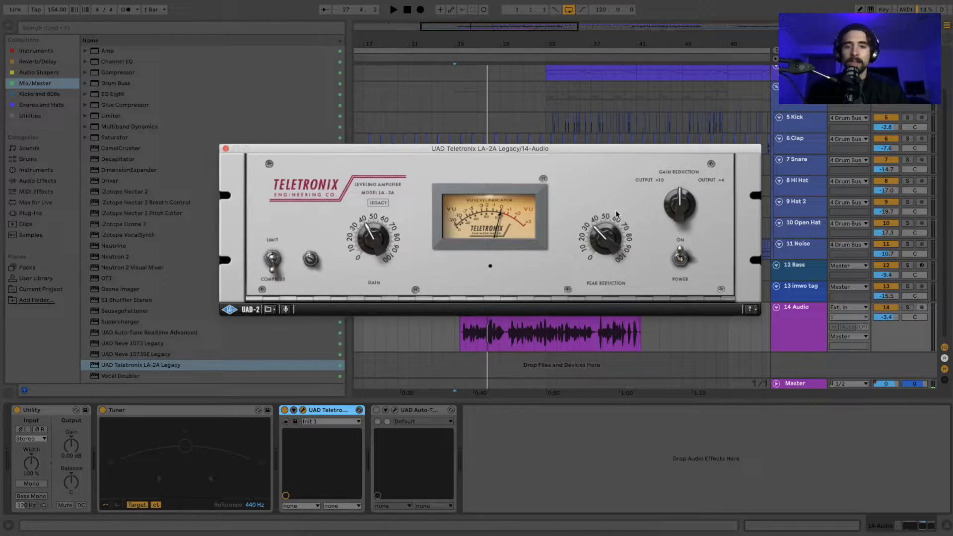
- Set the LA-2A's peak reduction to about 35 and gain to about 50 while playing the vocal, and close its window
drag(616, 214, 609, 211)
key(space)
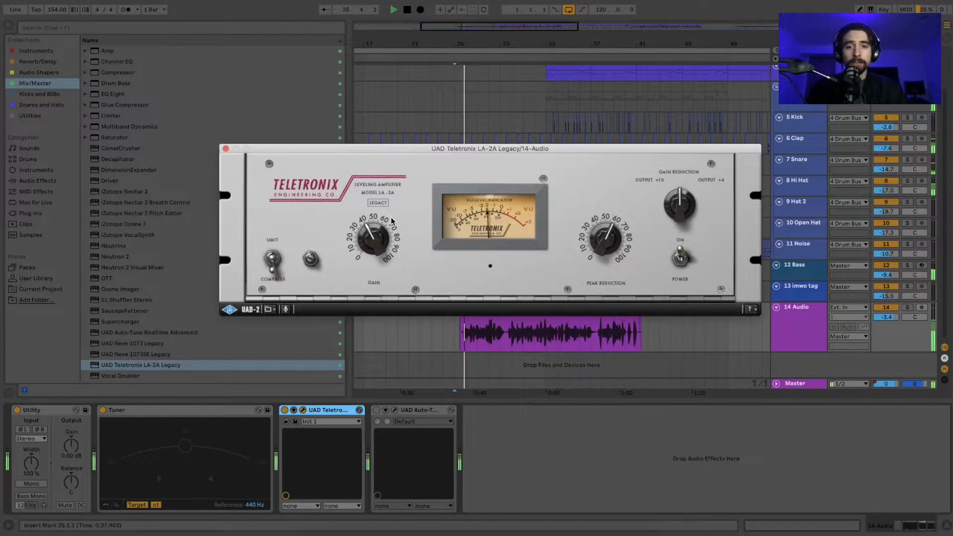
drag(606, 241, 609, 264)
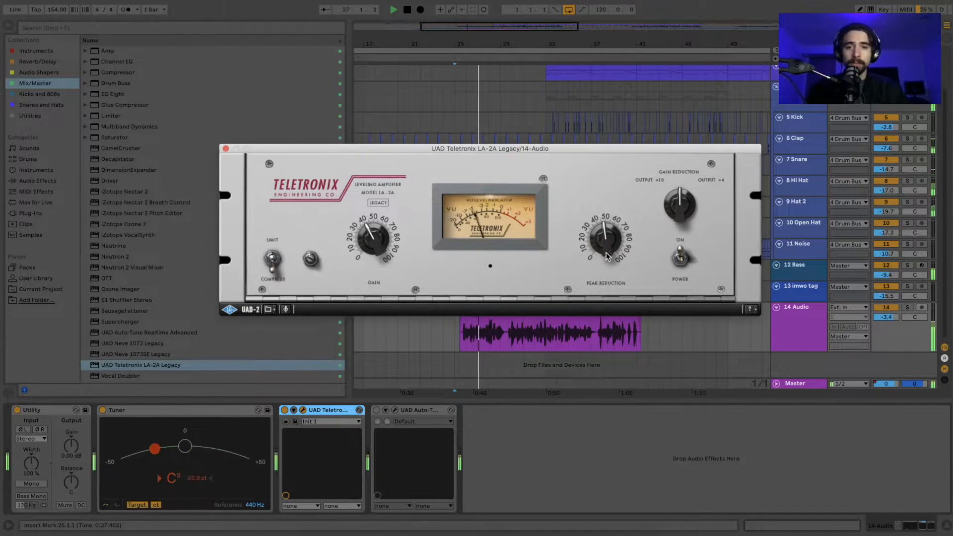
drag(609, 264, 597, 248)
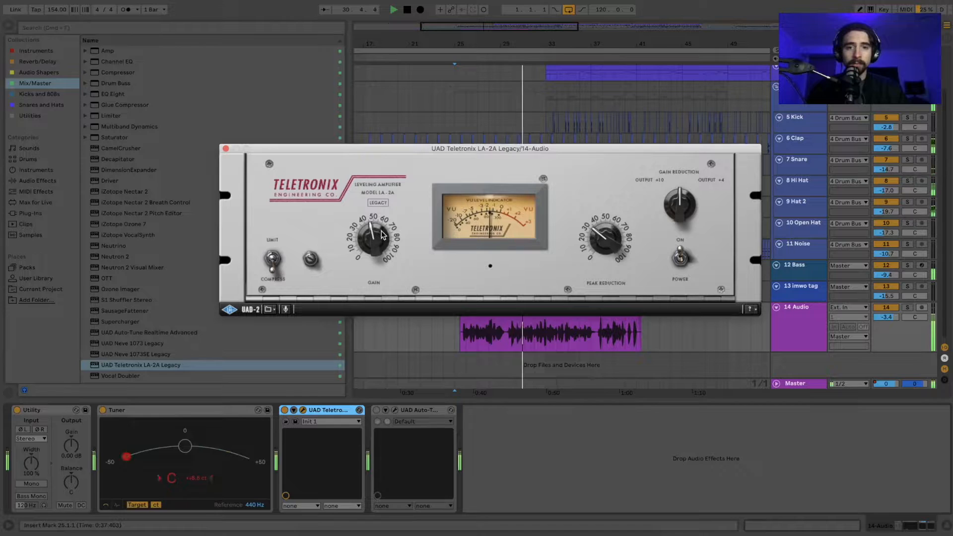
key(space)
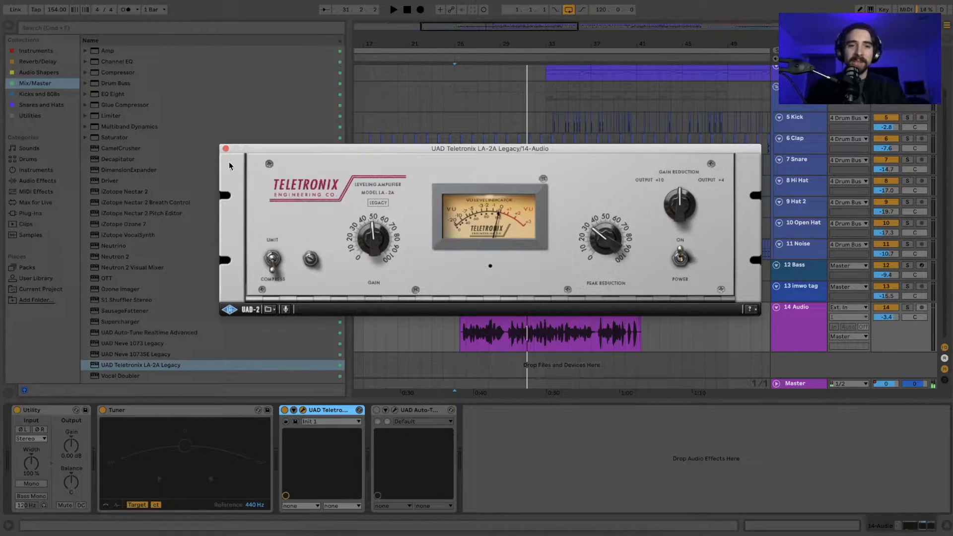
click(225, 148)
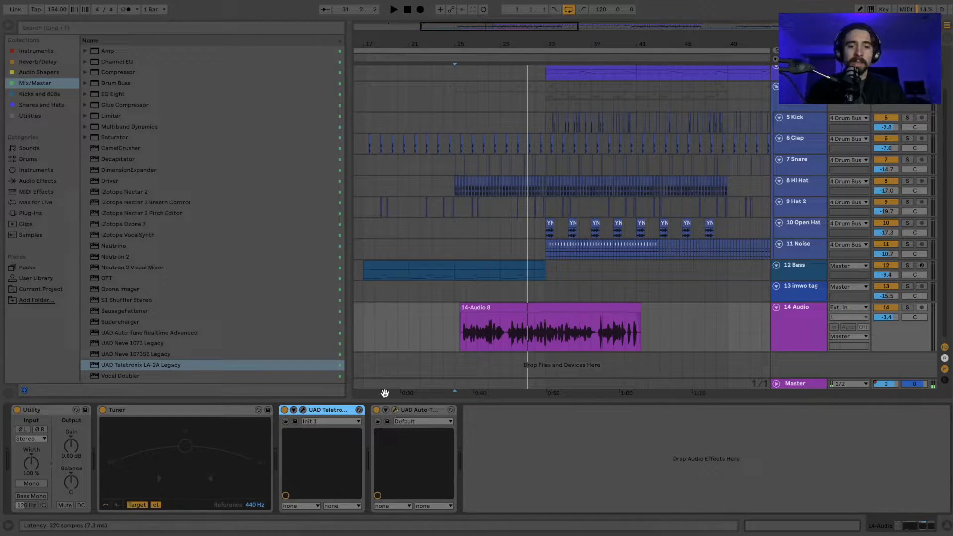
- Set Auto-Tune's Flex-Tune to 0, enable Classic mode, and play back the tuned vocal
drag(523, 0, 519, 52)
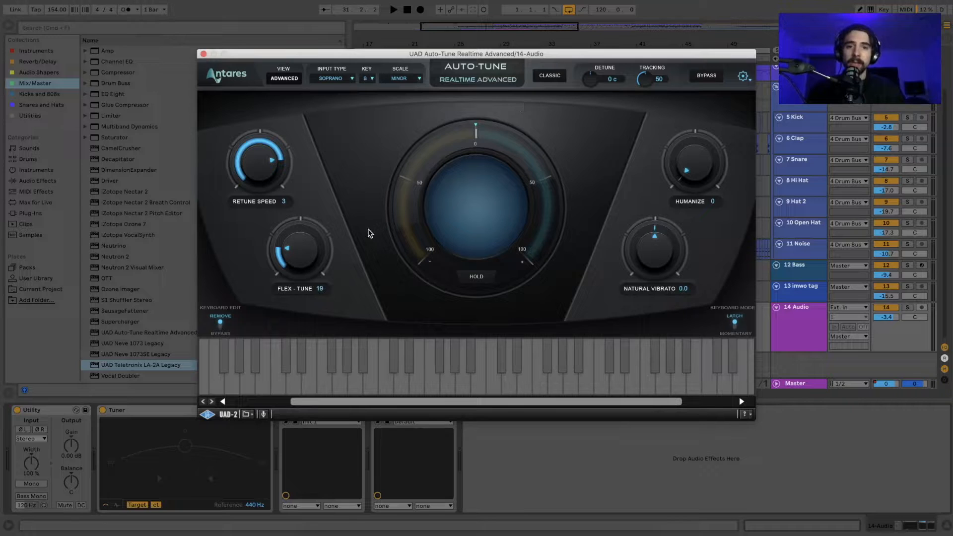
drag(297, 249, 297, 273)
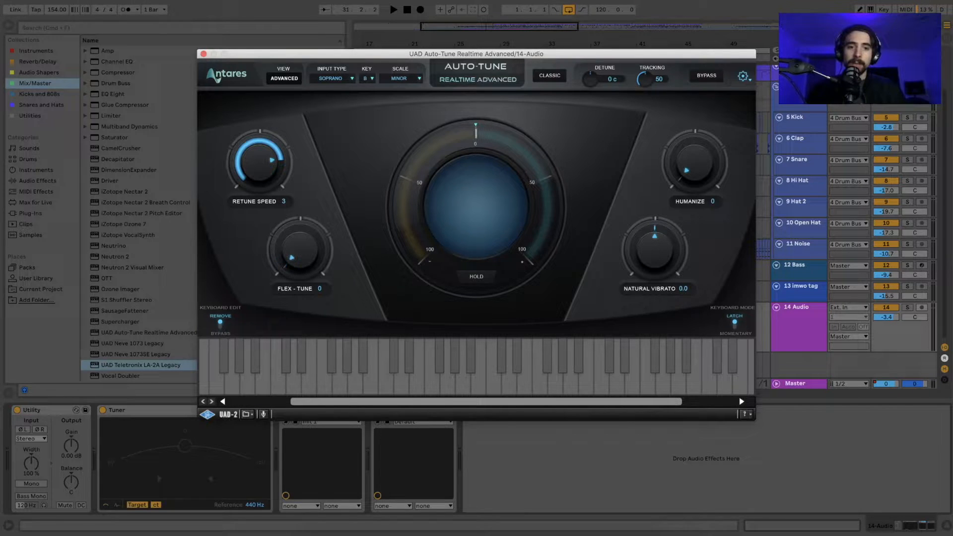
click(552, 75)
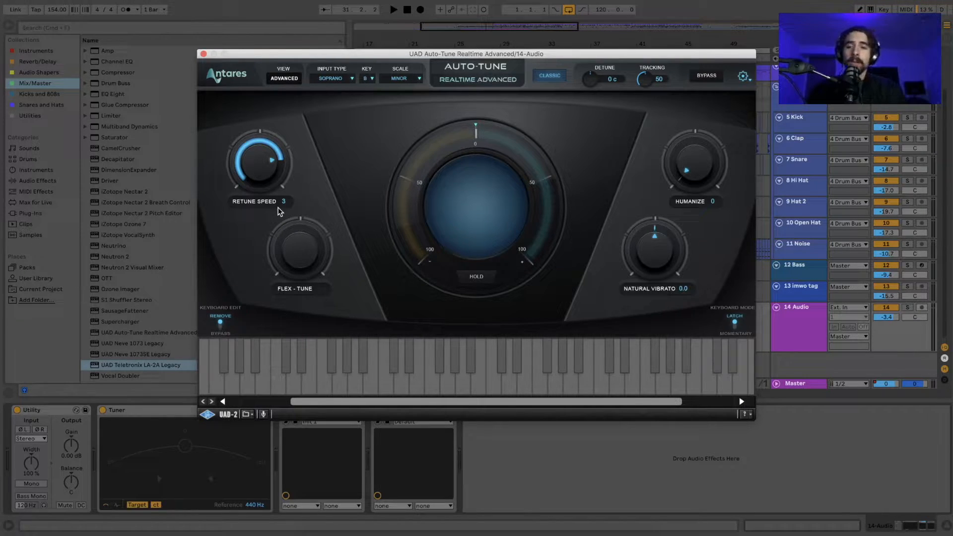
click(204, 53)
key(space)
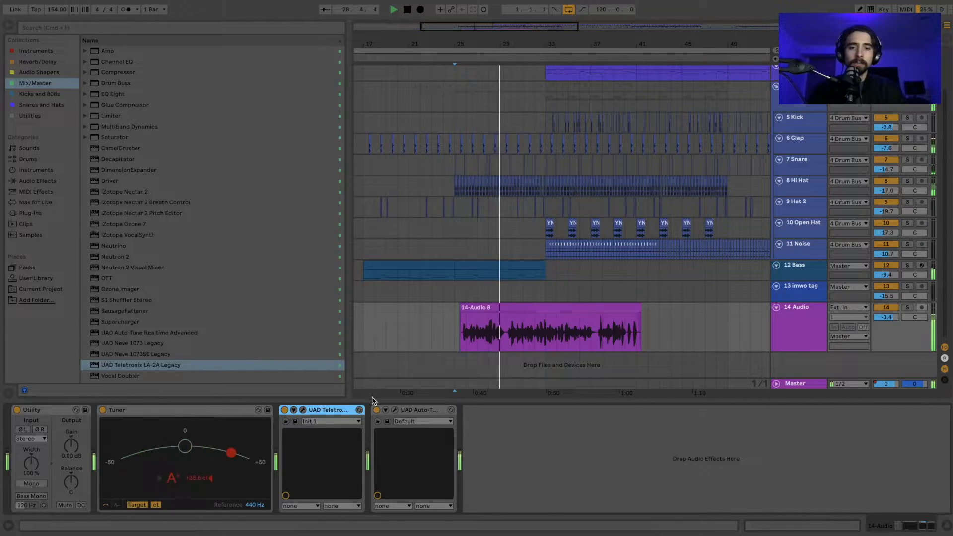
key(space)
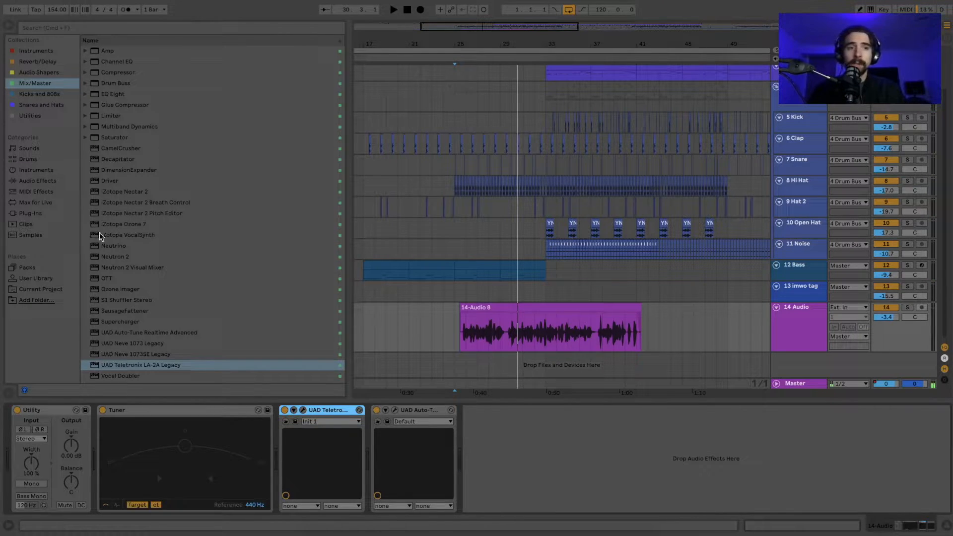
- Add EQ Eight after Auto-Tune and cut band 2 by about 3.6 dB at about 215 Hz
drag(114, 93, 524, 456)
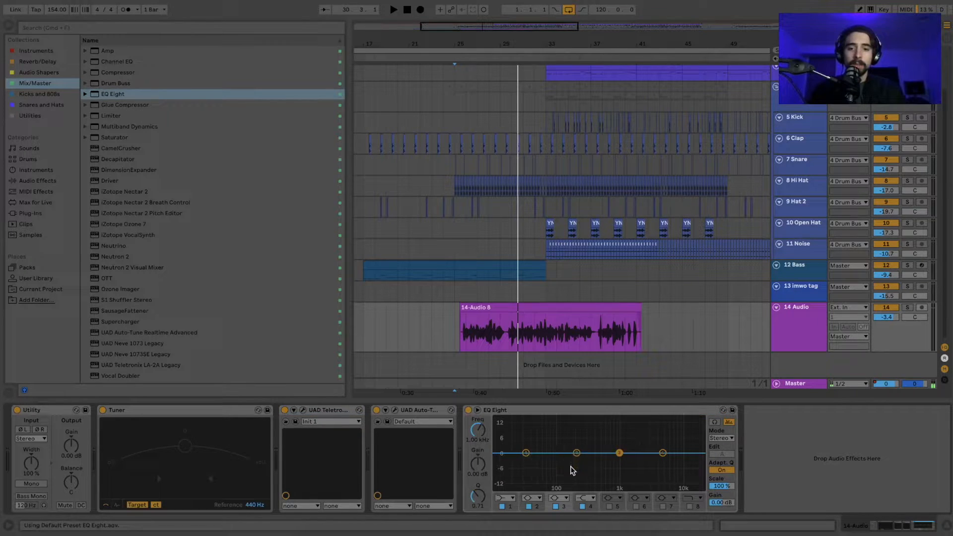
drag(575, 453, 574, 461)
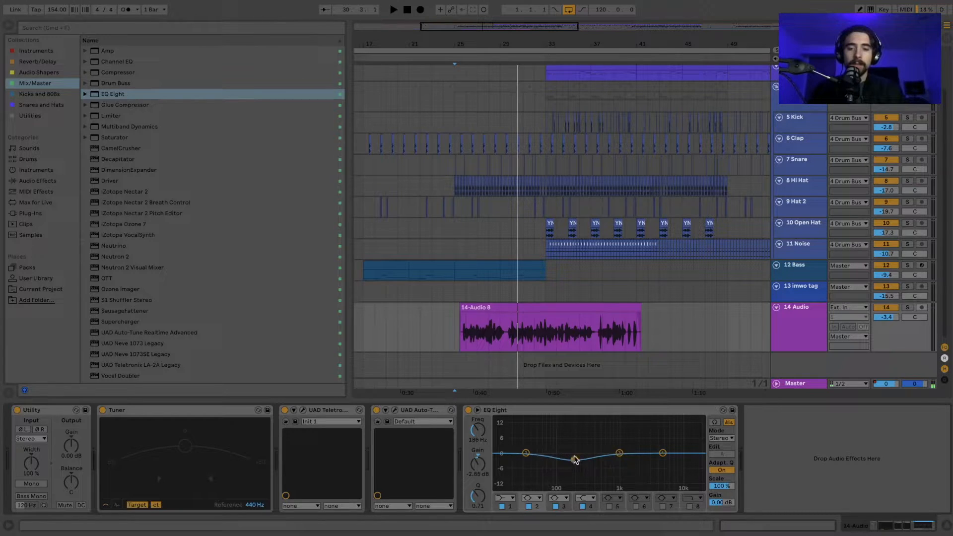
mouse_move(574, 459)
mouse_down()
mouse_move(563, 461)
mouse_move(575, 461)
mouse_up()
key(space)
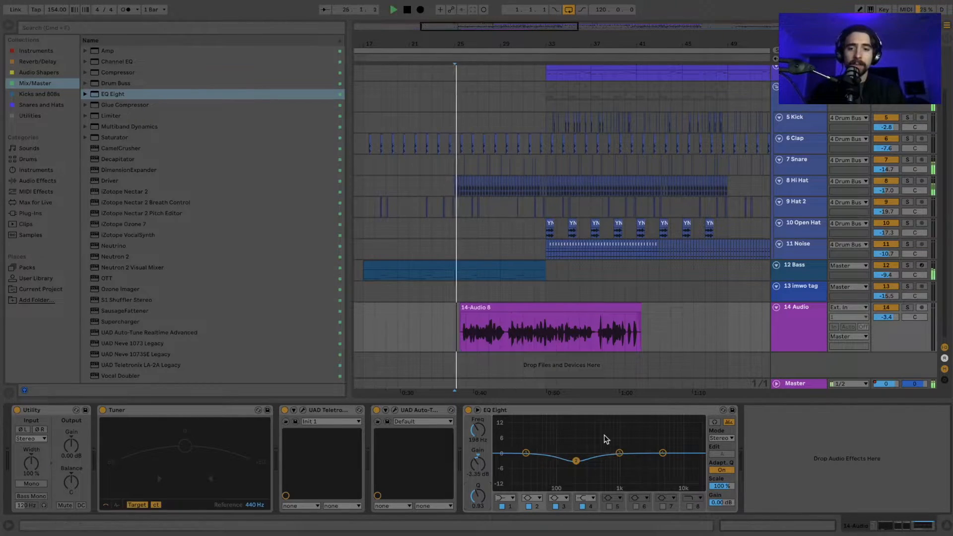
drag(576, 462, 579, 463)
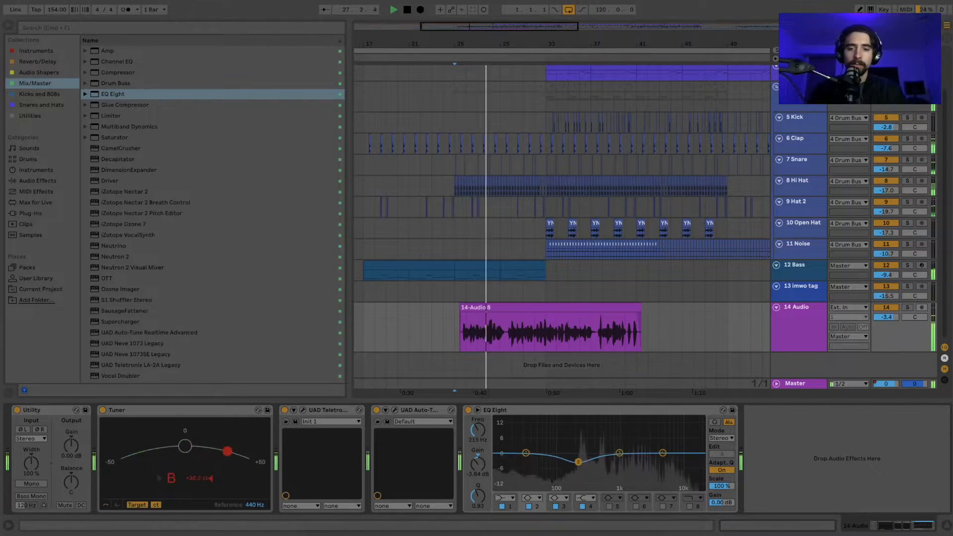
- Boost EQ band 3 by about 2.9 dB near 2.8 kHz with a narrower Q, and band 4 by about 1.9 dB near 5.7 kHz
drag(619, 453, 647, 446)
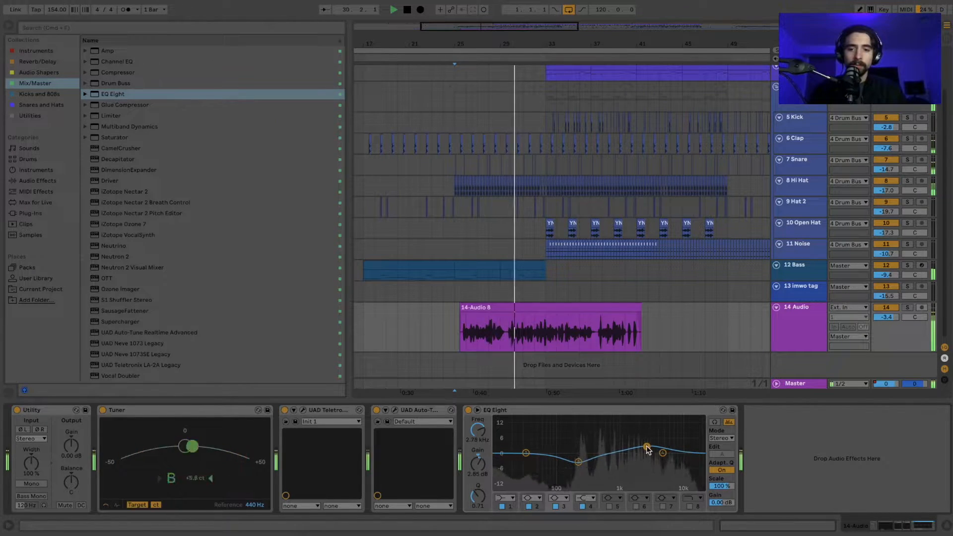
drag(471, 495, 472, 492)
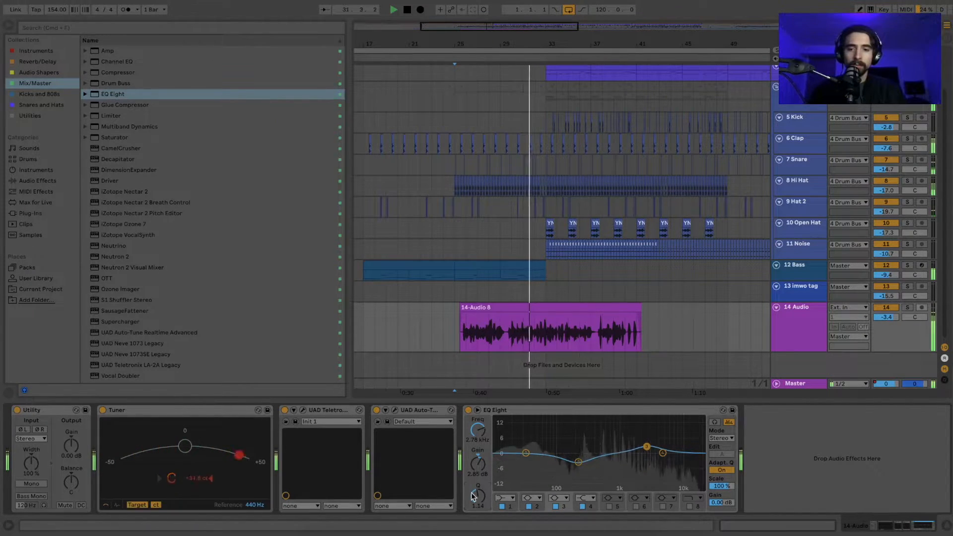
drag(665, 453, 666, 449)
key(space)
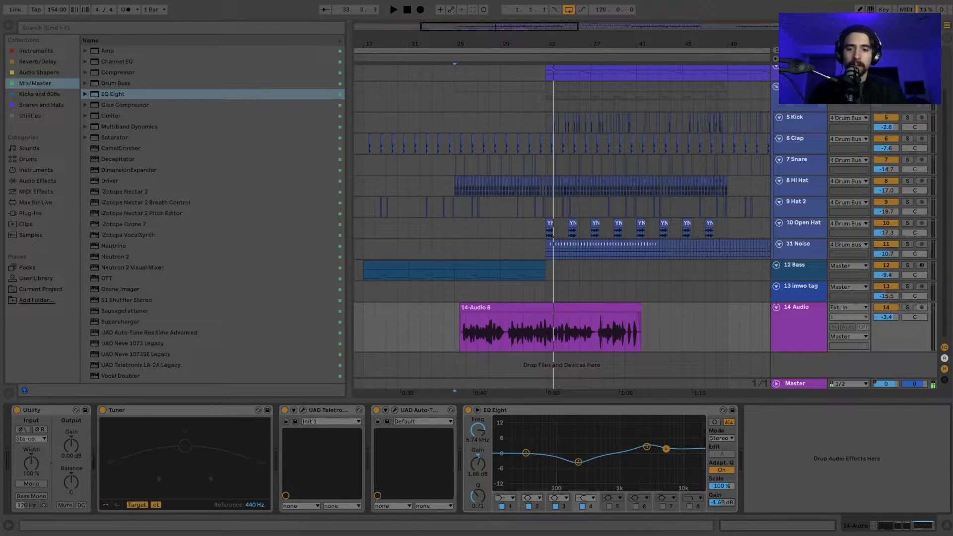
- Lower EQ Eight's output gain to -3 dB and play the vocal from bar 30
key(space)
double_click(408, 9)
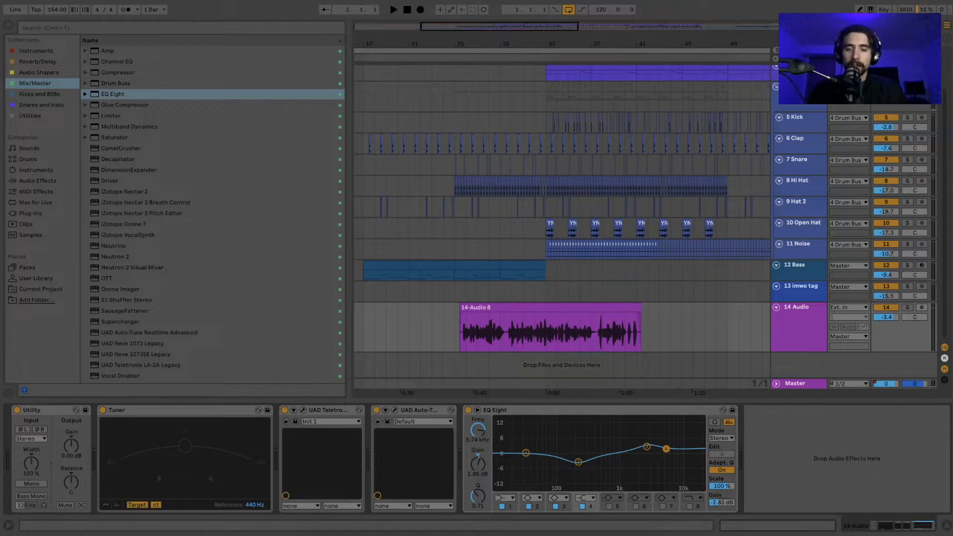
click(511, 356)
key(space)
key(space)
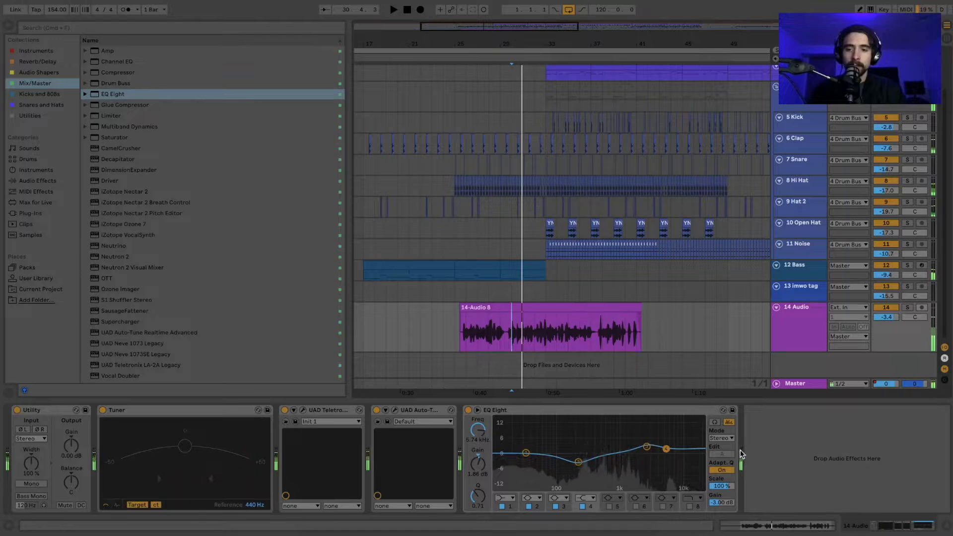
- Change EQ band 1 to a low-cut filter at about 43 Hz while playing the vocal from bar 30
click(526, 454)
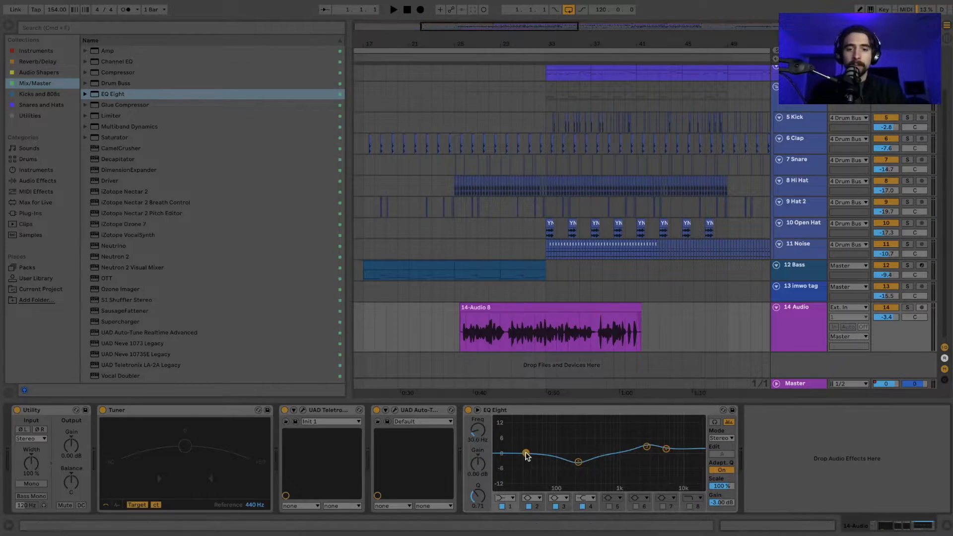
click(506, 499)
click(505, 440)
click(510, 317)
key(space)
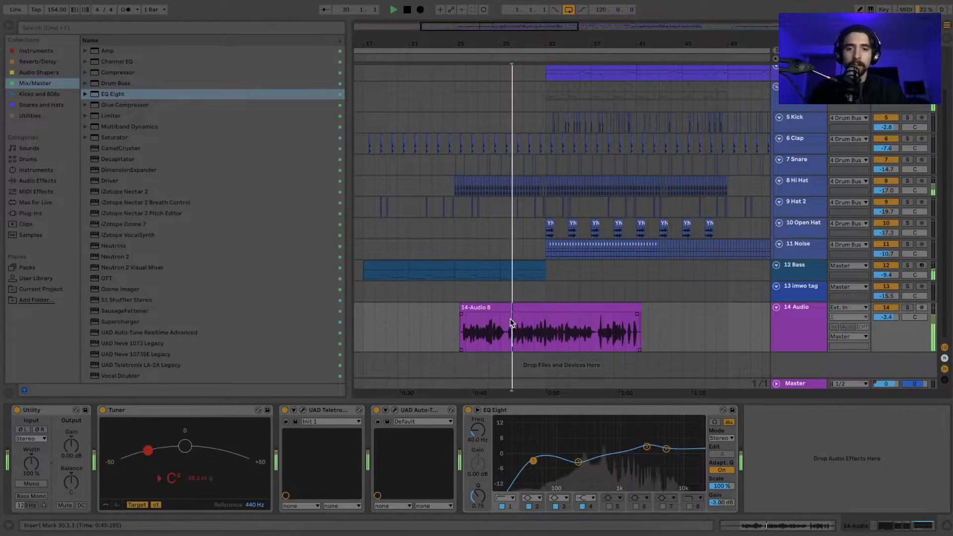
drag(533, 461, 535, 460)
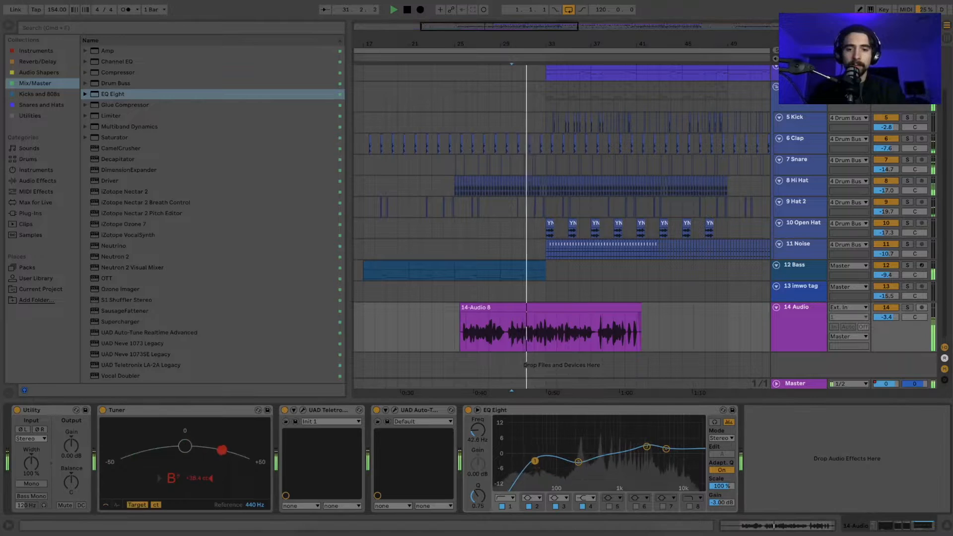
key(space)
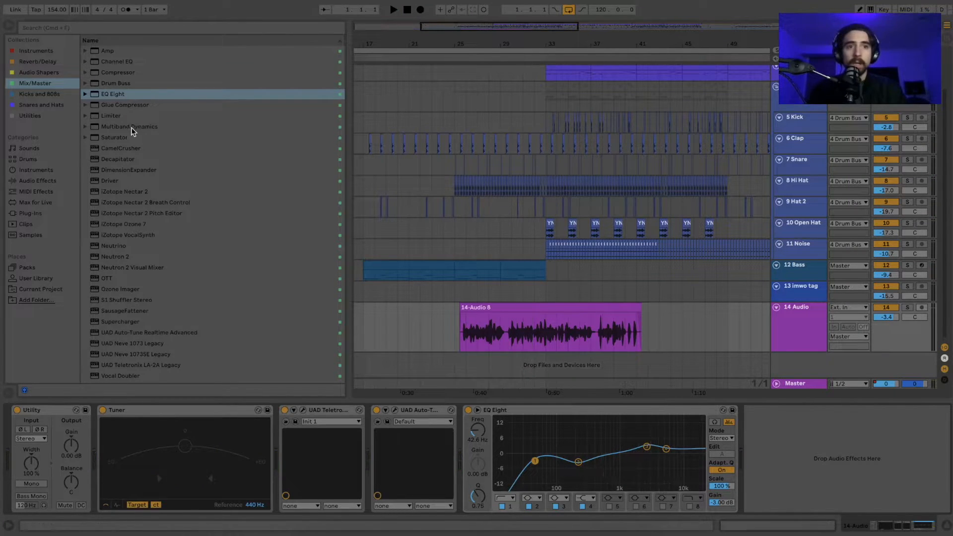
- Add the Multiband Compression preset of Multiband Dynamics after EQ Eight and play the vocal through it
click(84, 126)
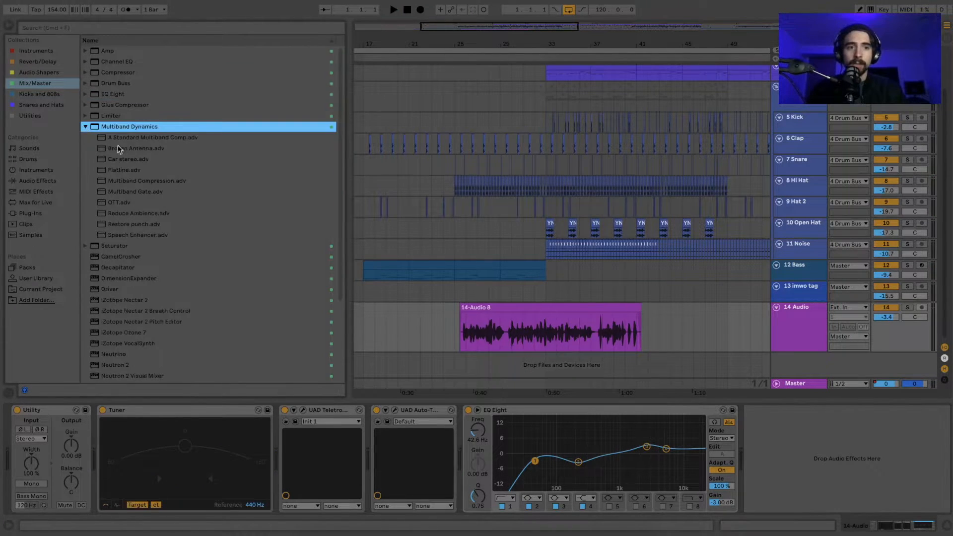
click(144, 183)
drag(638, 410, 803, 481)
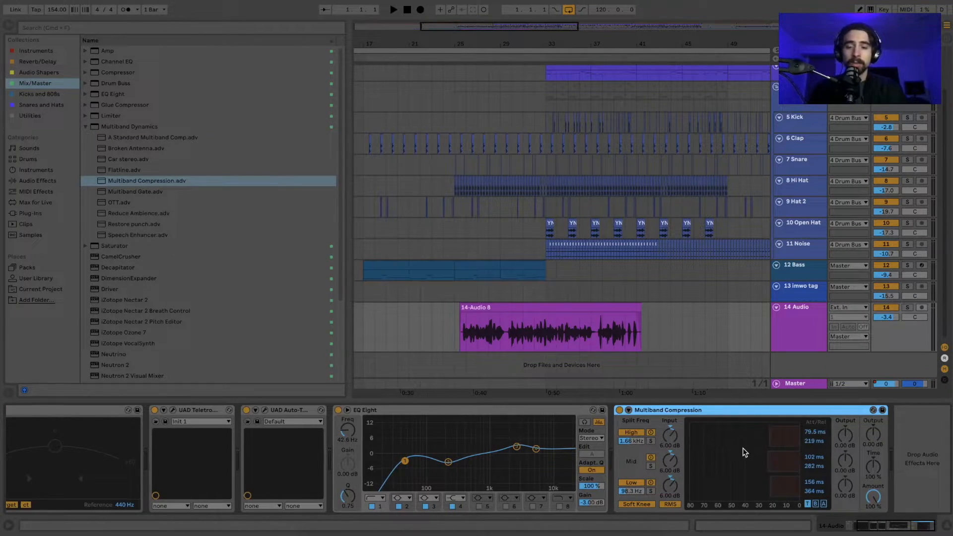
key(space)
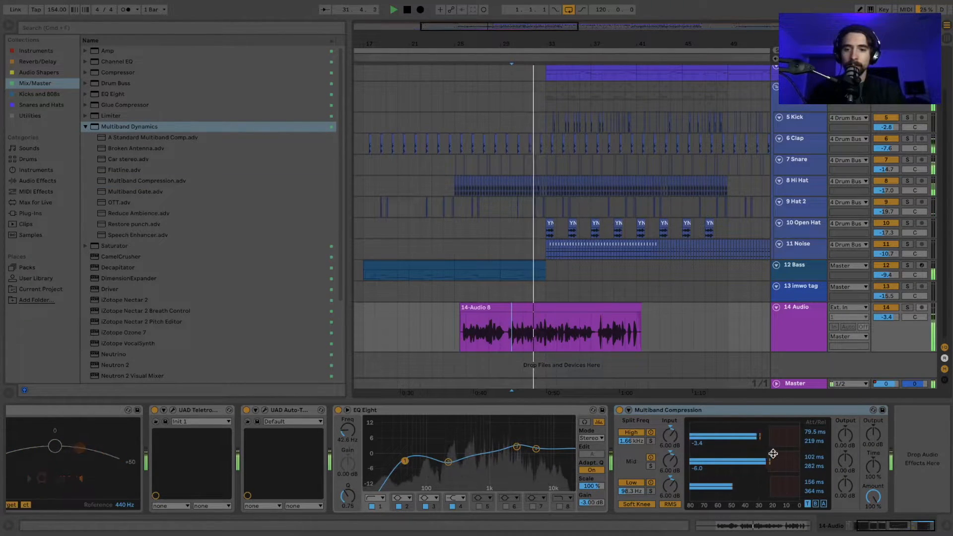
key(space)
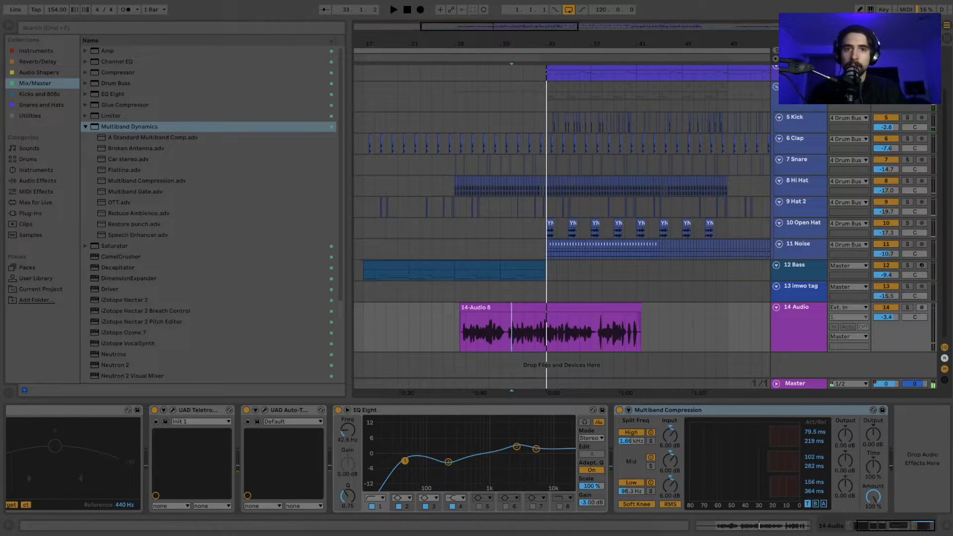
click(407, 10)
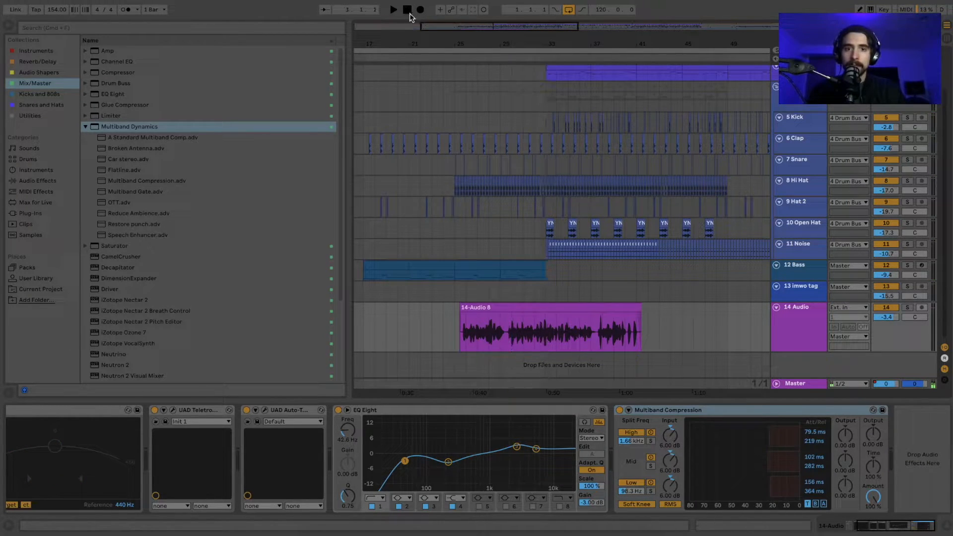
- Play the vocal from bar 33 and adjust the band output levels of the Multiband Compression device
click(535, 350)
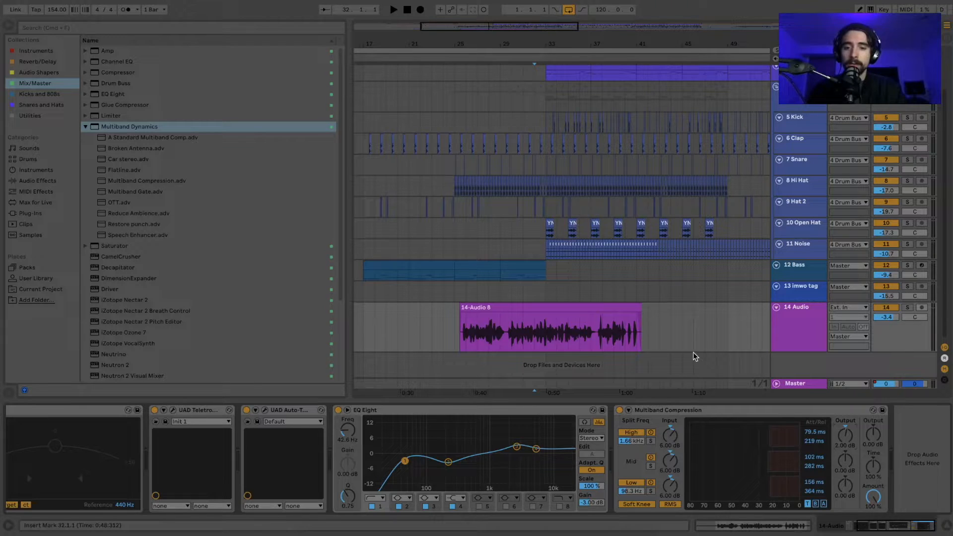
click(544, 351)
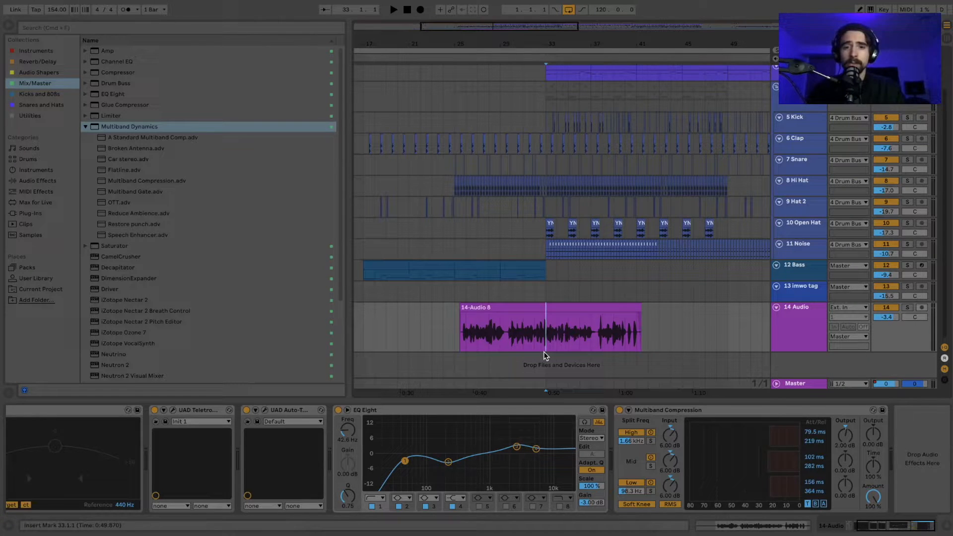
key(space)
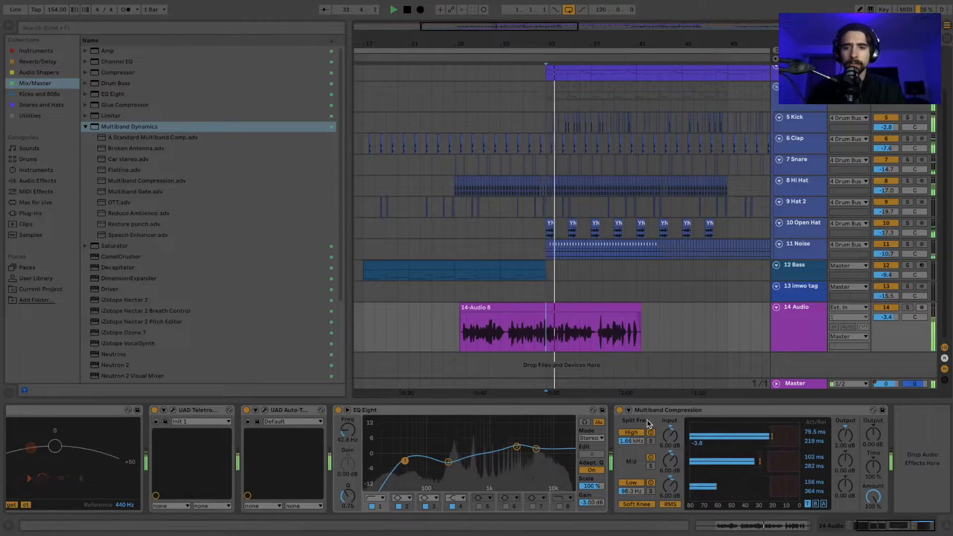
drag(848, 461, 847, 437)
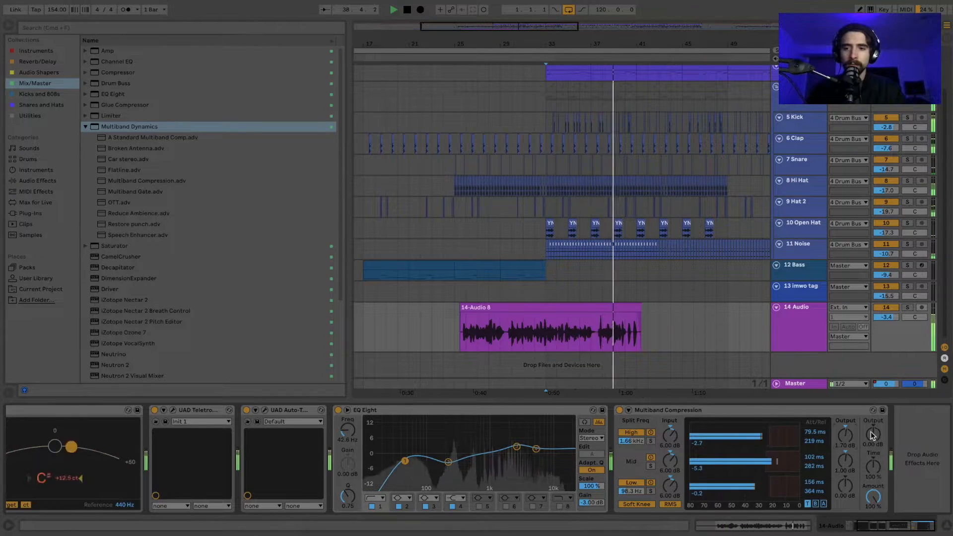
- Set the Maximizer threshold to -4.1 dB in the Master track's iZotope Ozone 7
click(786, 384)
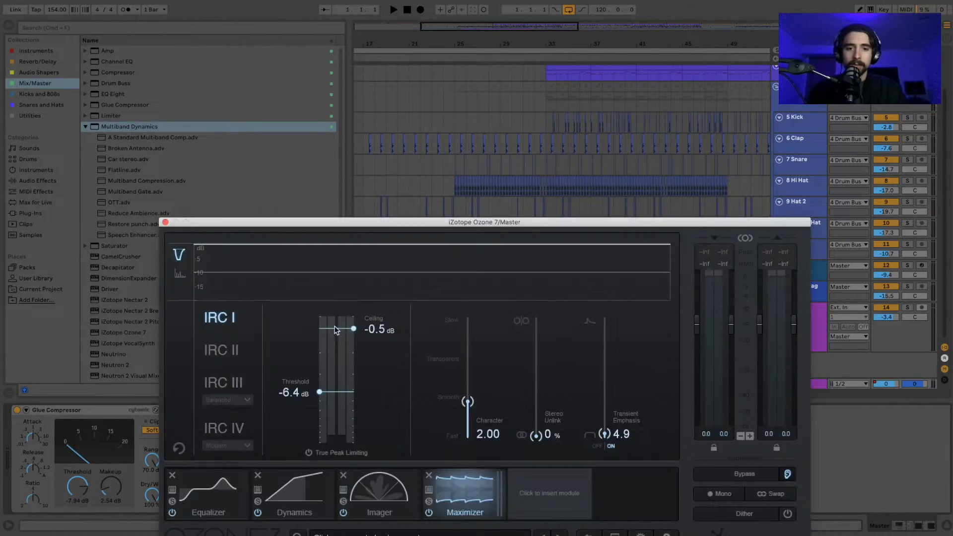
drag(321, 398, 320, 376)
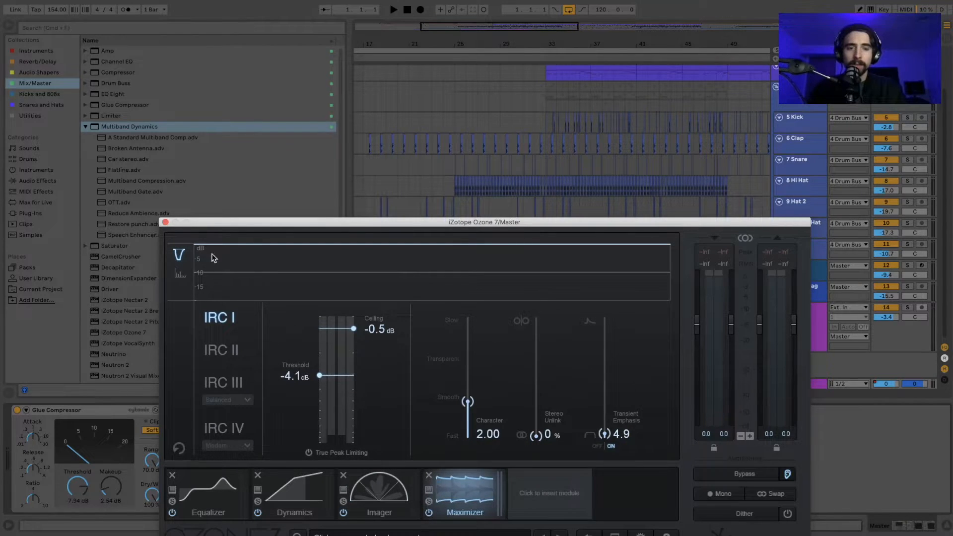
click(165, 223)
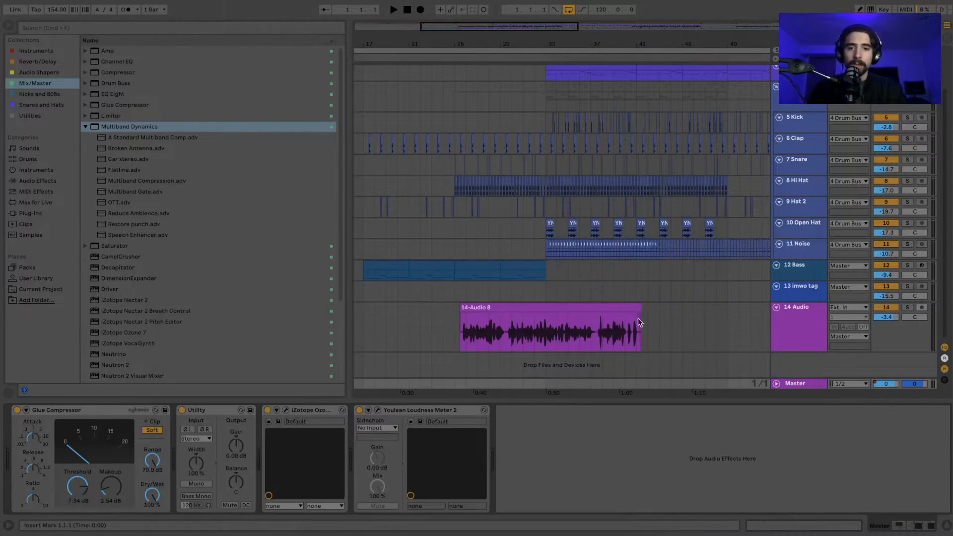
- Set the vocal's Multiband Compression outputs to 1.80 dB for the high band and 1.10 dB for the mid band during playback from bar 33
click(805, 331)
key(space)
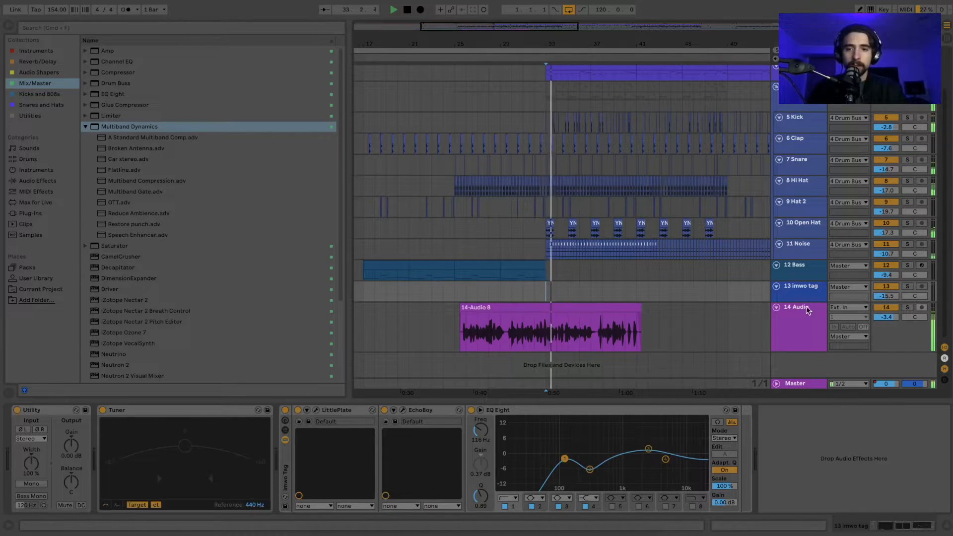
click(633, 306)
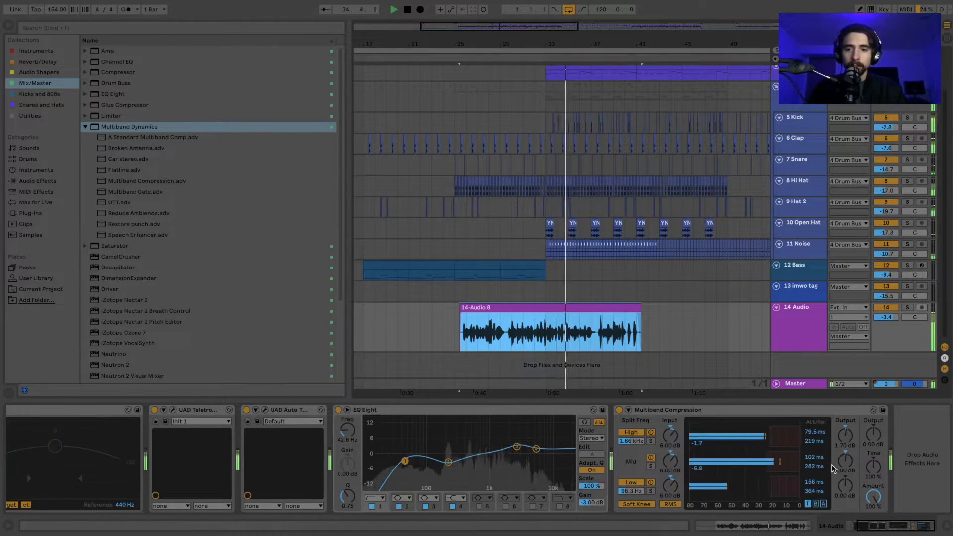
drag(846, 438, 846, 435)
key(space)
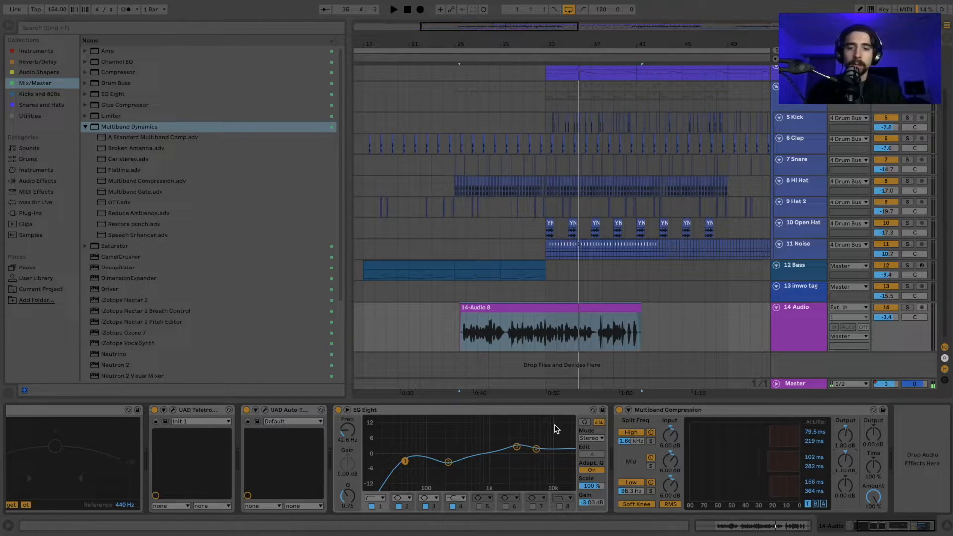
- Add a second EQ Eight after Multiband Compression and lower its band 4 slightly near 5 kHz while the vocal plays
drag(99, 96, 933, 477)
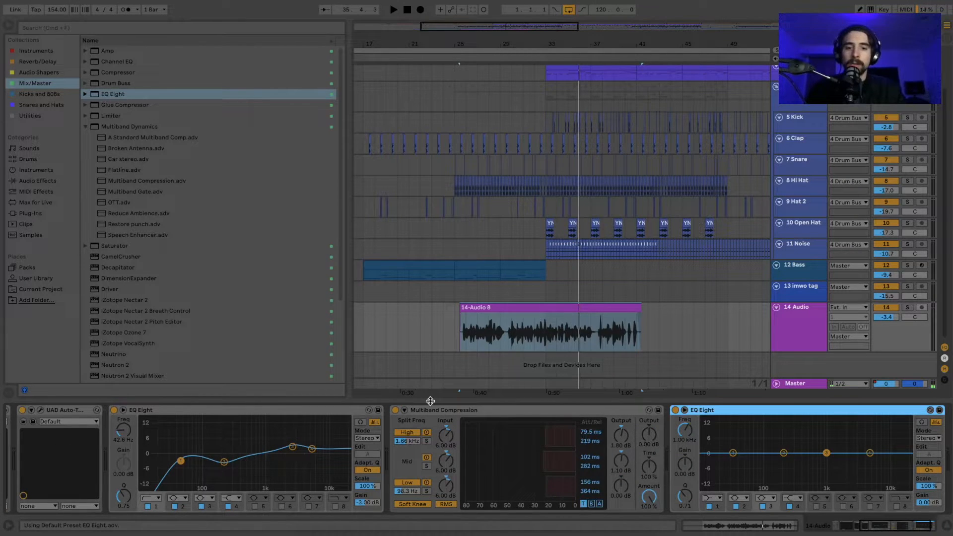
scroll(437, 448, left, 7)
scroll(437, 448, right, 8)
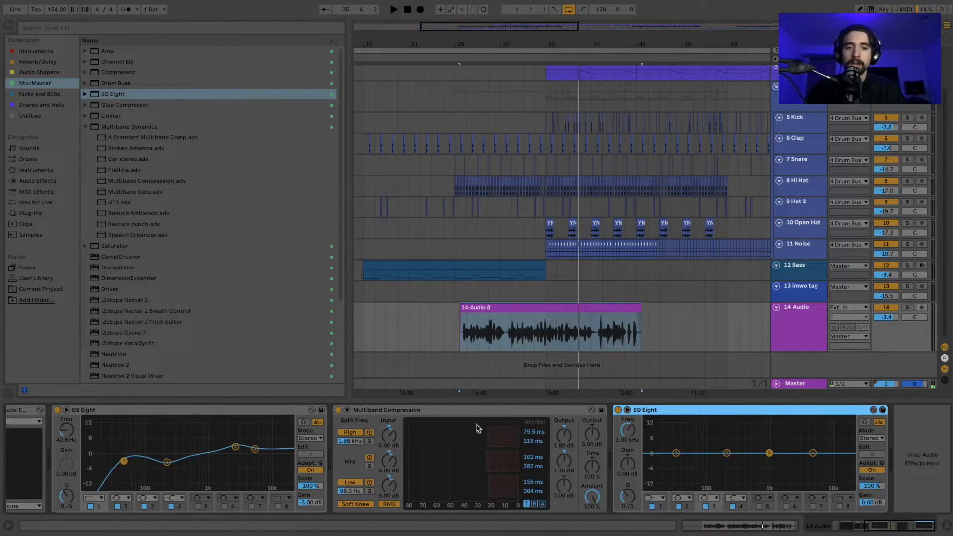
key(space)
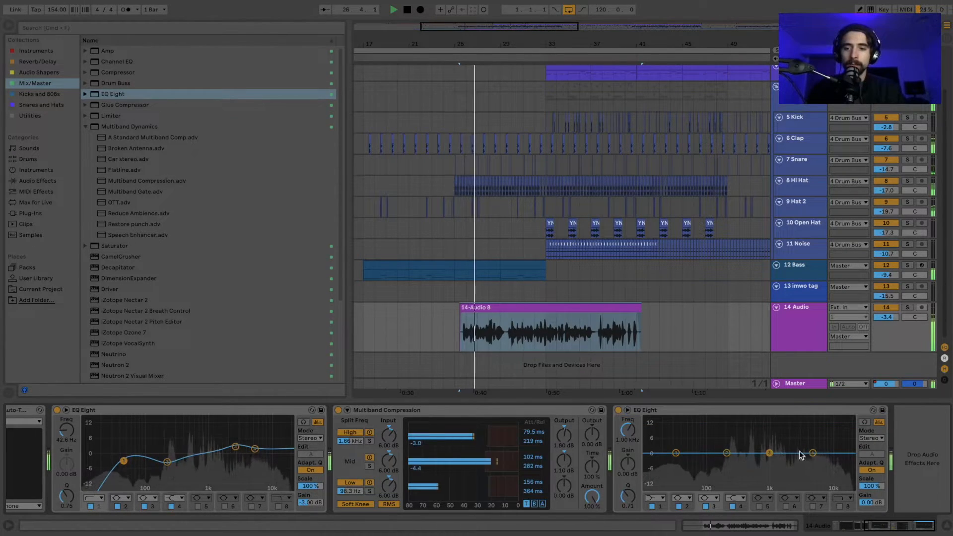
drag(813, 453, 814, 457)
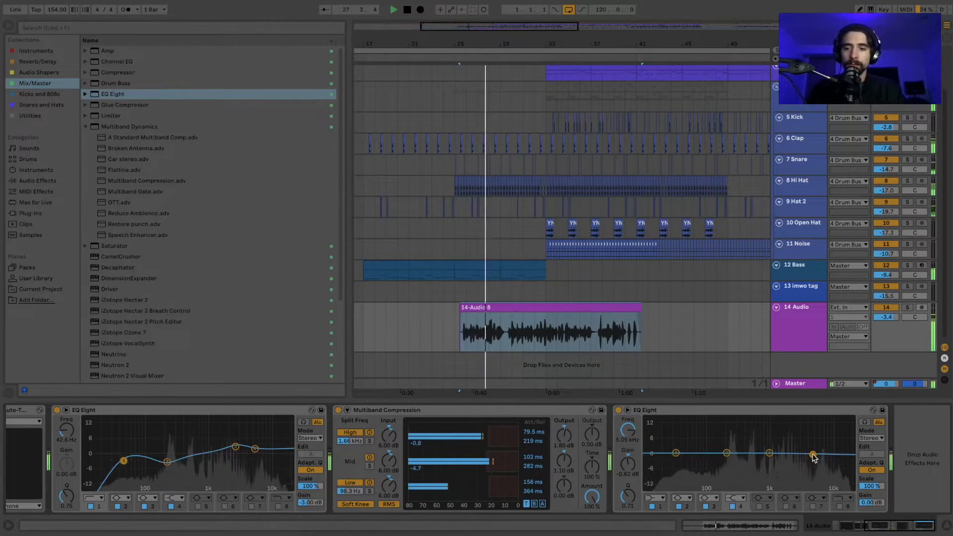
key(space)
- Narrow band 3 of the second EQ Eight to a Q of 2.82, cut it near 1.67 kHz, and play from bar 32
click(769, 453)
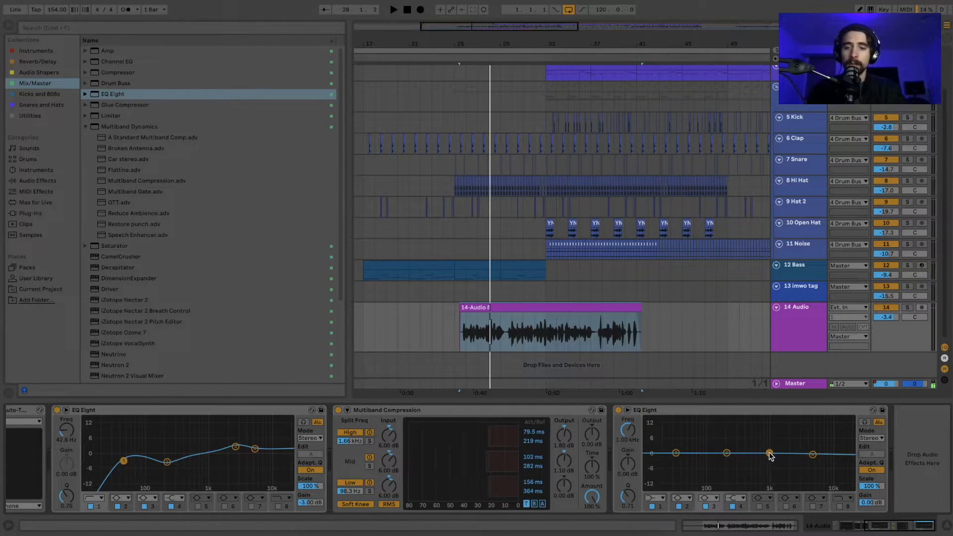
click(535, 291)
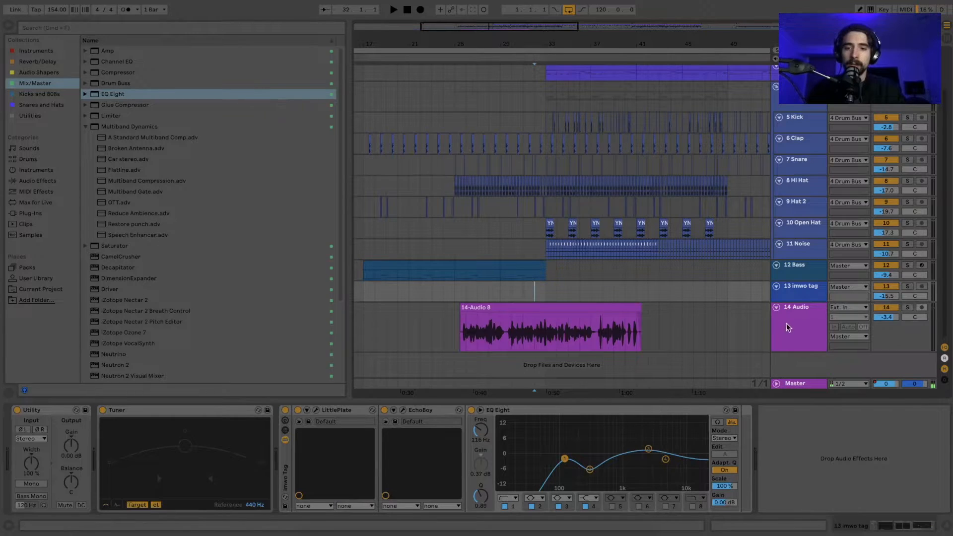
click(787, 325)
drag(768, 453, 769, 421)
drag(628, 496, 628, 474)
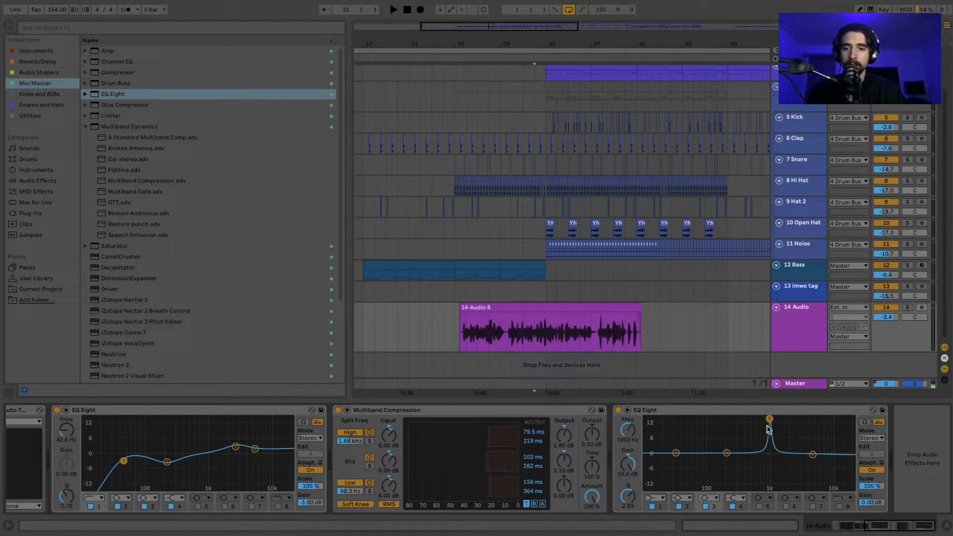
drag(769, 419, 783, 464)
key(space)
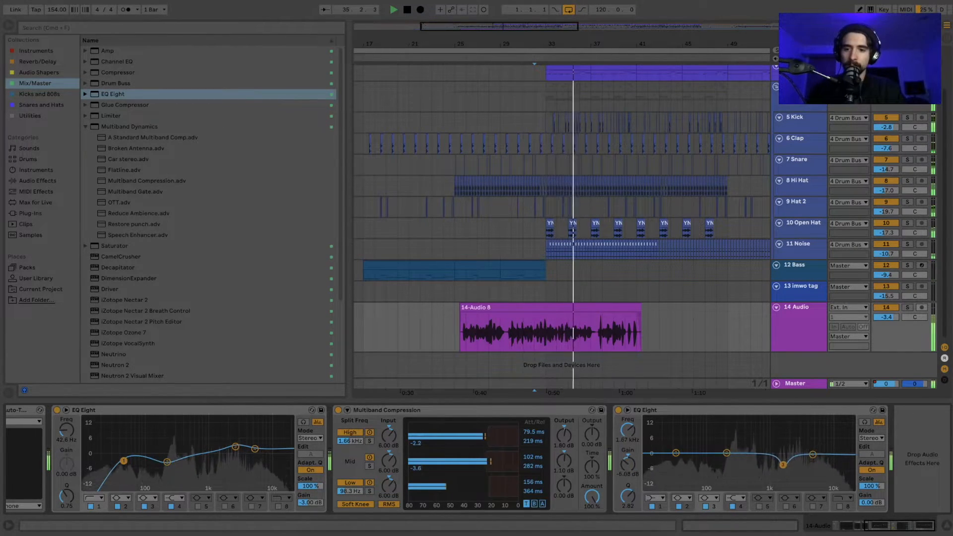
- Refine the second EQ's band 3 to a -3 dB cut near 1.82 kHz and adjust its Q during playback
drag(631, 493, 631, 498)
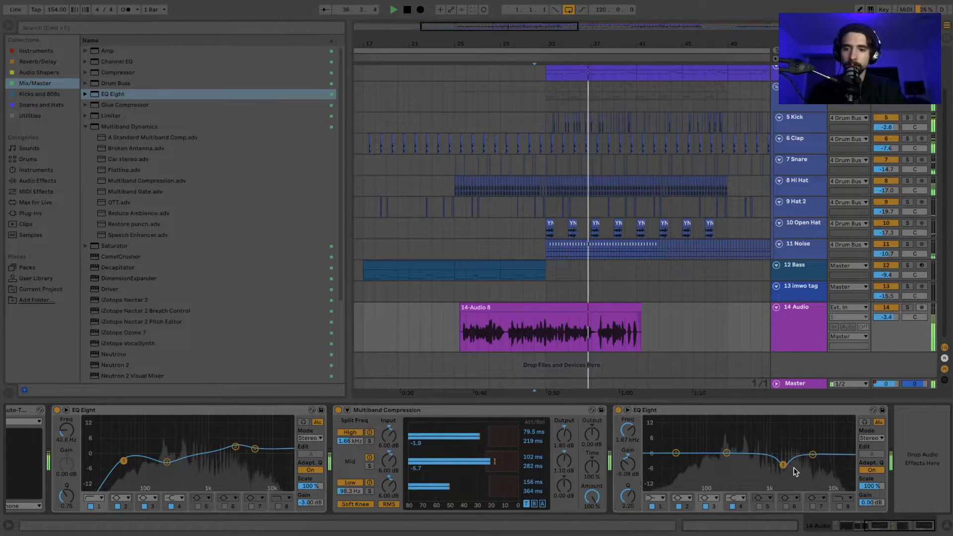
drag(784, 464, 785, 462)
drag(627, 499, 626, 489)
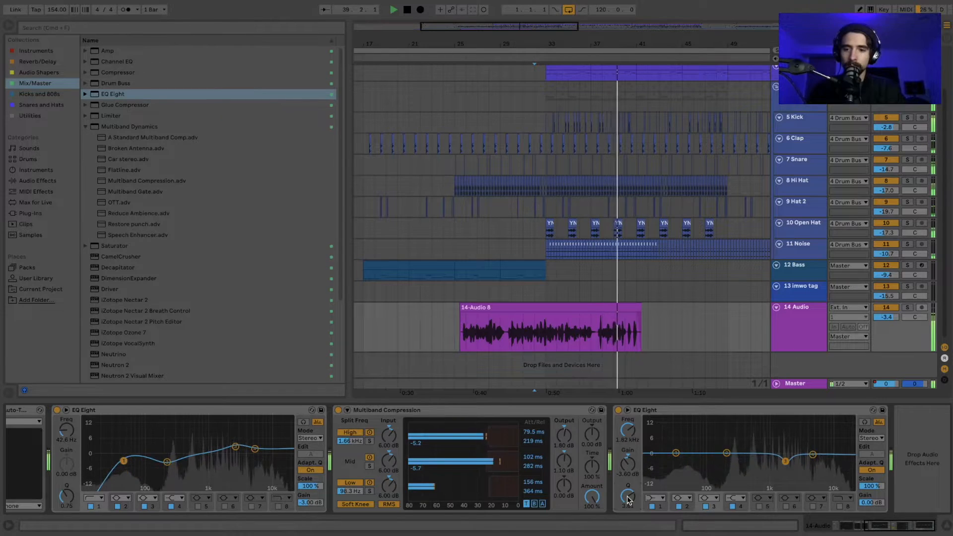
- Enable band 5 in the second EQ Eight as a narrow cut of about 5.2 dB near 843 Hz and play the vocal
click(759, 505)
mouse_move(709, 454)
mouse_down()
mouse_move(769, 419)
mouse_move(767, 469)
mouse_up()
key(space)
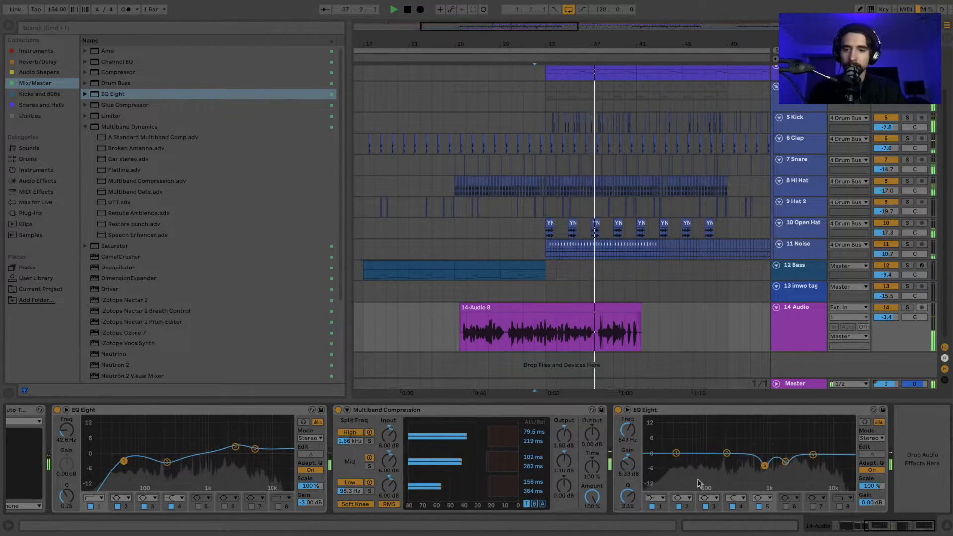
- Raise band 4 of the second EQ Eight slightly and lower band 2 by about 0.9 dB at 202 Hz
drag(812, 455, 813, 451)
drag(727, 453, 727, 455)
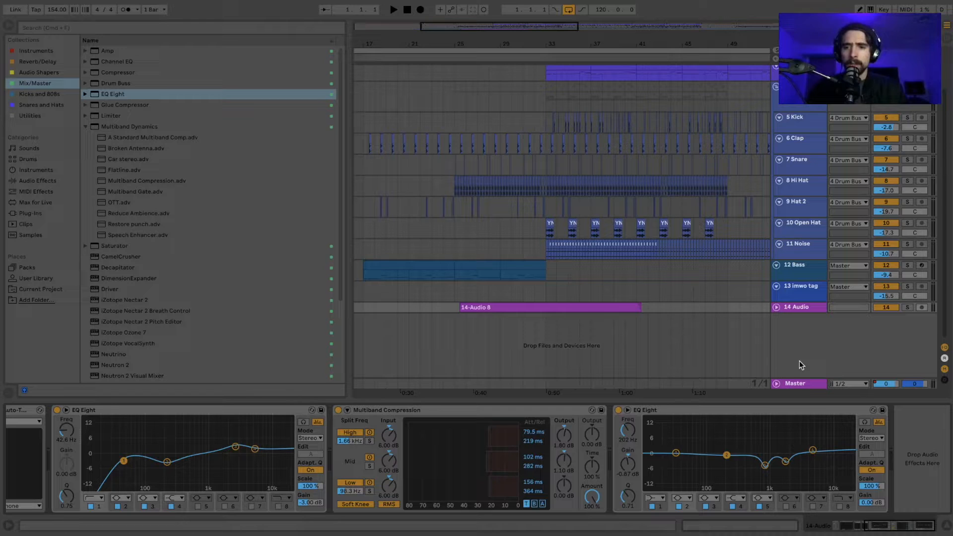
- Insert two new audio tracks below the 14 Audio track
right_click(811, 329)
click(824, 338)
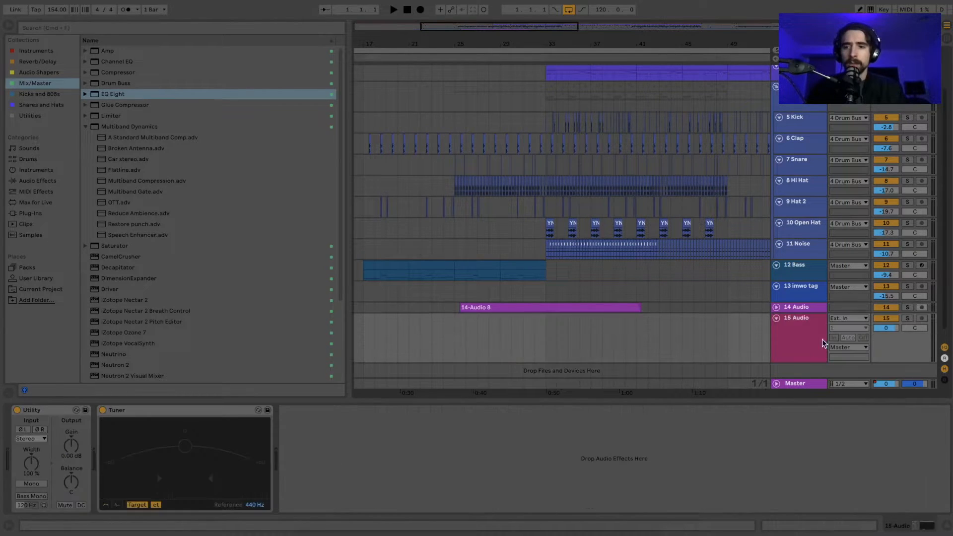
right_click(804, 370)
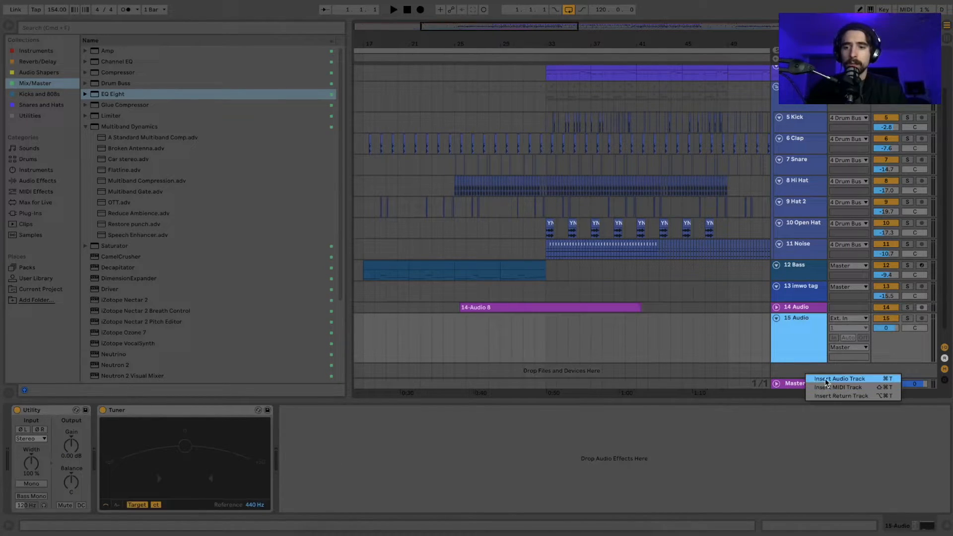
click(823, 378)
scroll(814, 363, down, 2)
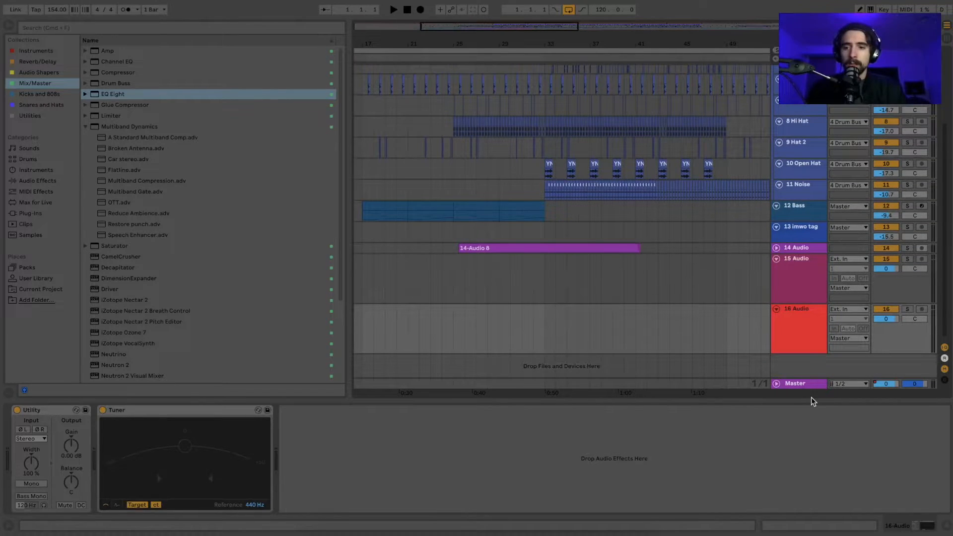
- Set the input of the 15 Audio track to 14-Audio
drag(811, 400, 812, 517)
click(840, 366)
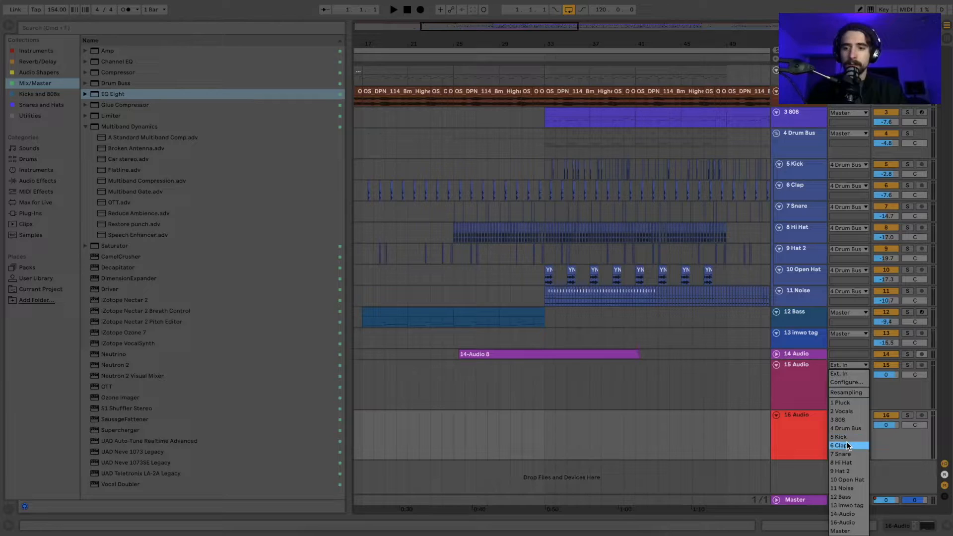
click(847, 515)
- Rename the 14 Audio track as "# Vocal"
click(794, 353)
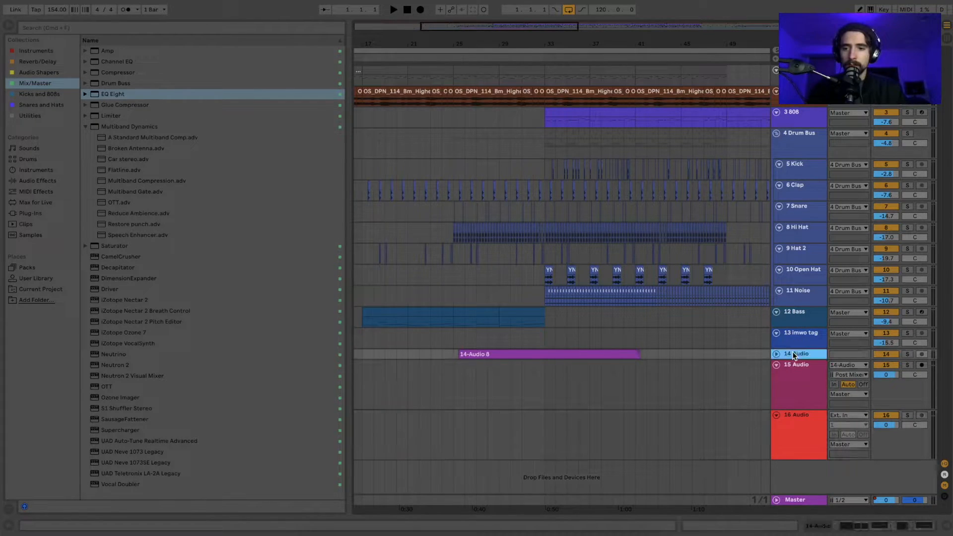
key(super+r)
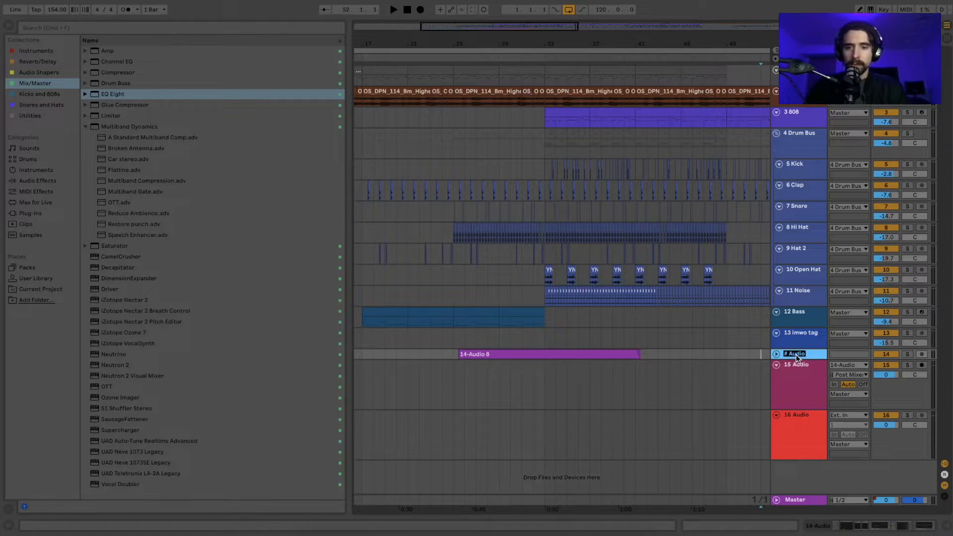
text(# Vocal)
key(Return)
- Set the input of the 16 Audio track to 14 Vocal
click(840, 414)
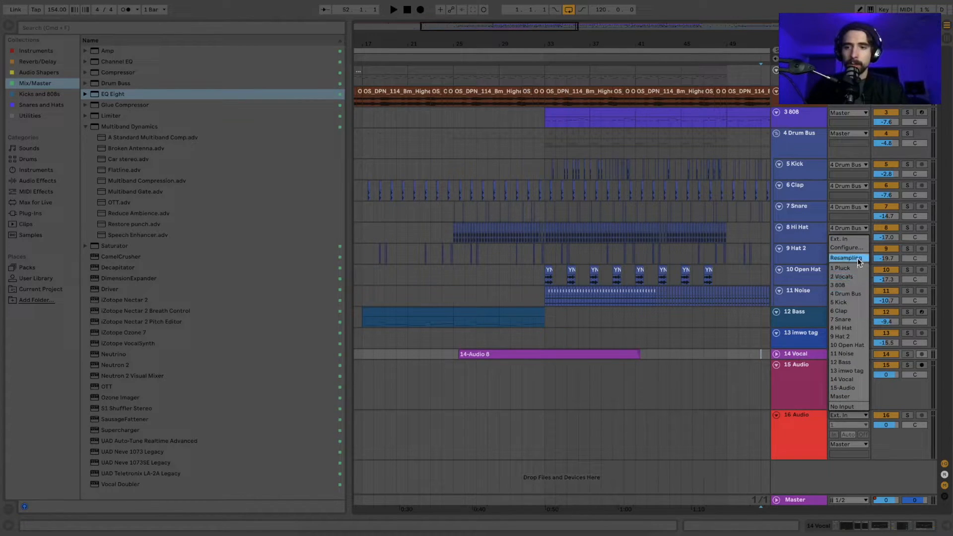
click(847, 378)
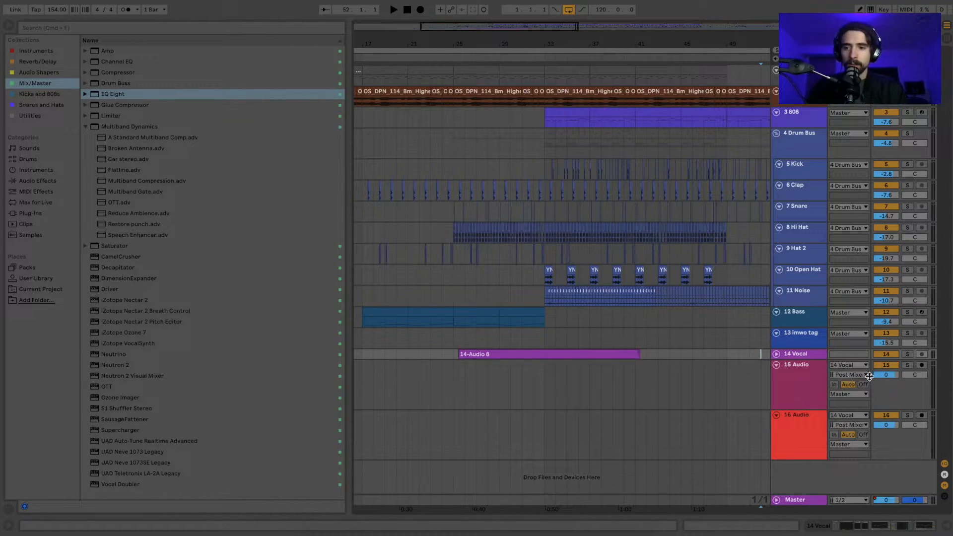
- Open the device chain of the 15 Audio track, collapse the Multiband Dynamics presets, and show the Audio Effects category in the browser
click(802, 382)
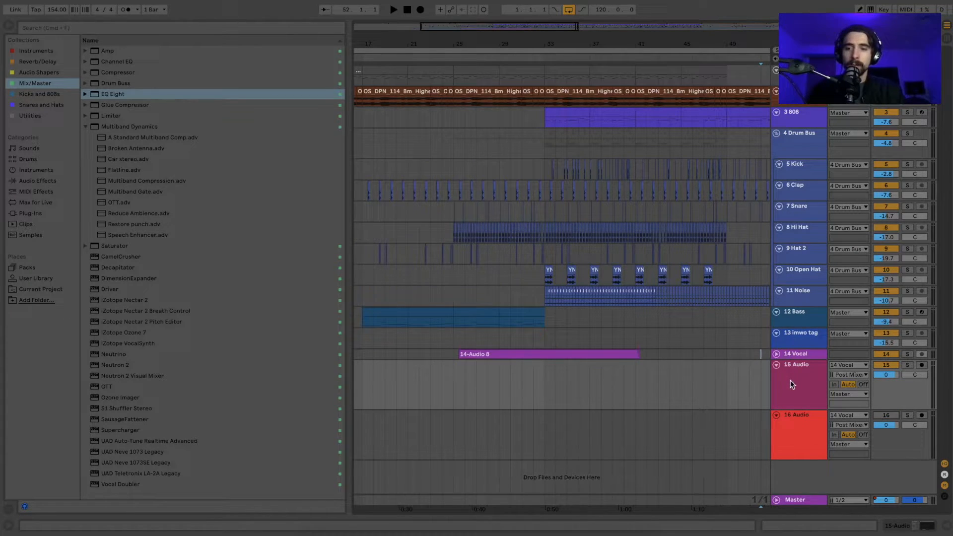
double_click(791, 381)
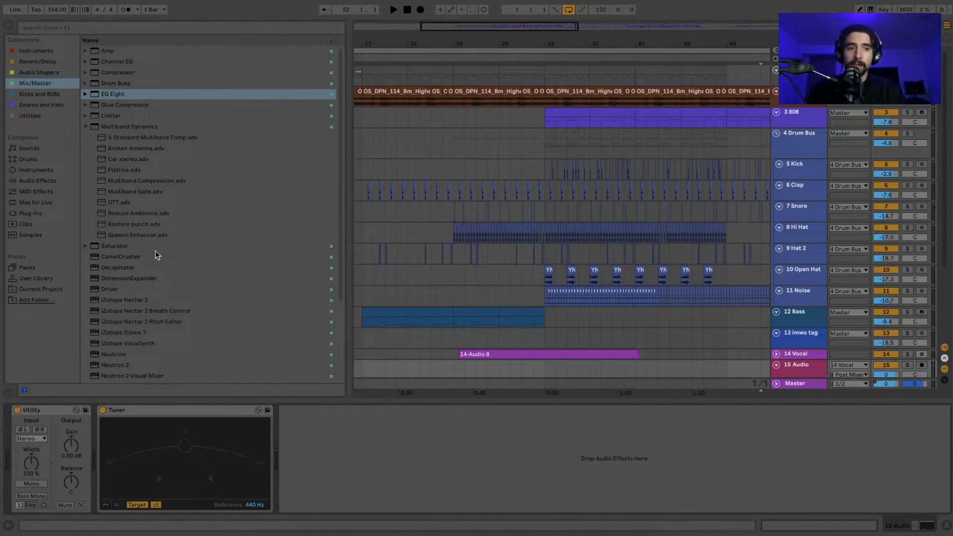
click(87, 127)
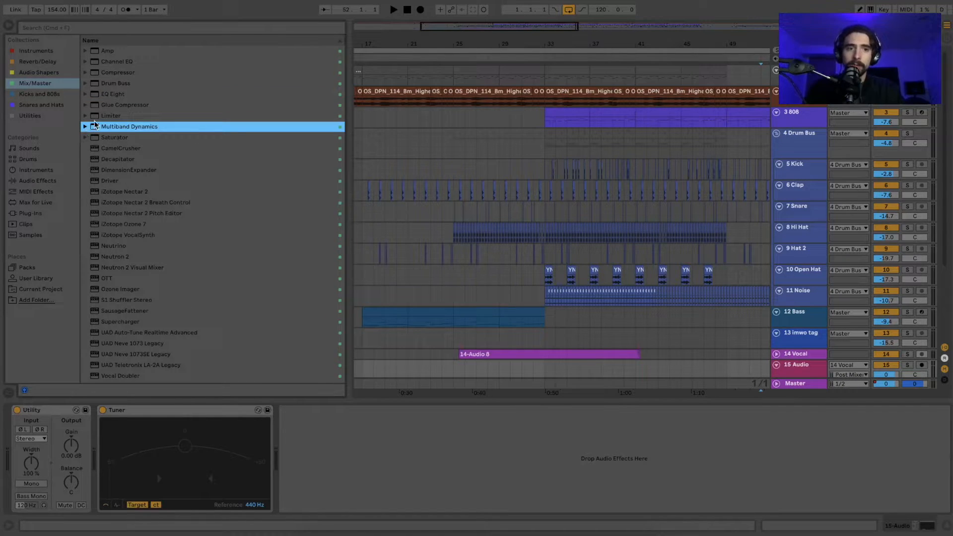
click(39, 182)
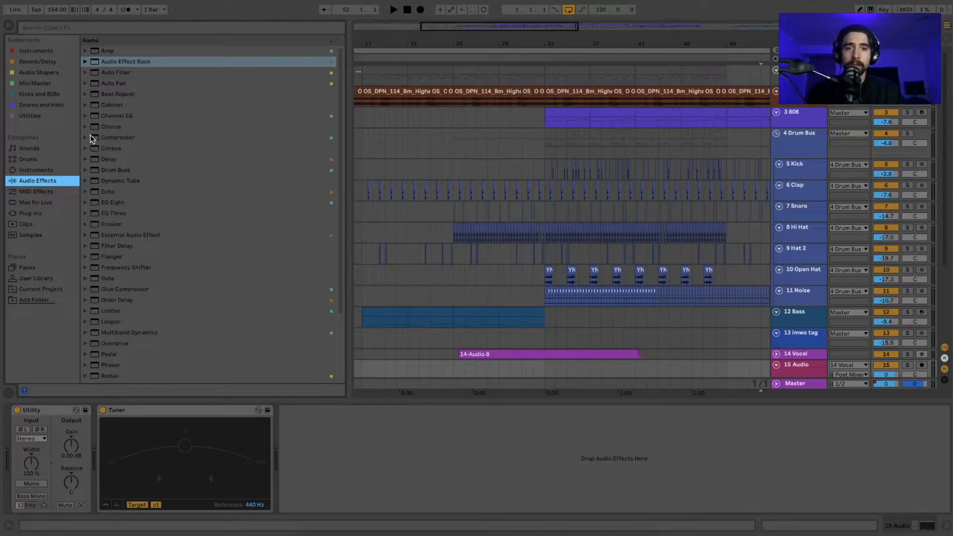
click(619, 394)
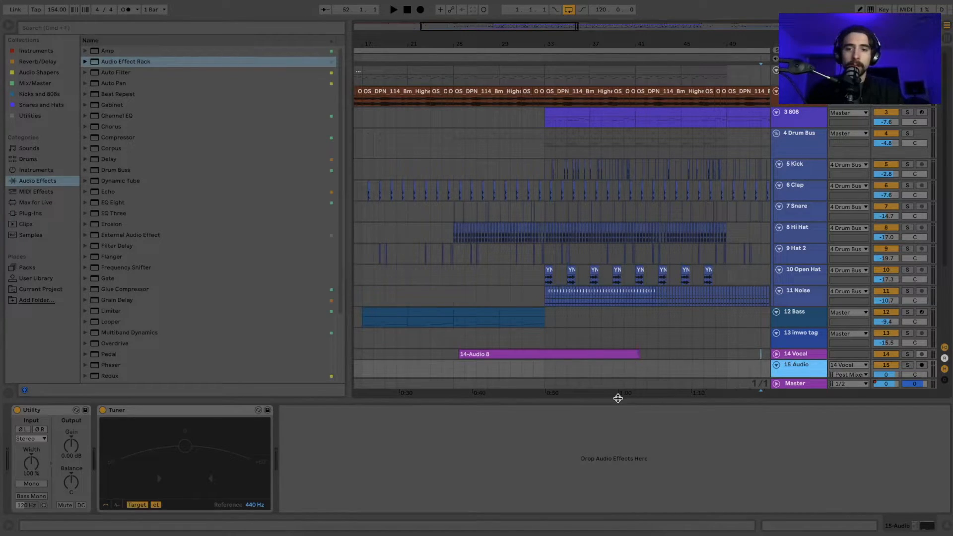
- Collapse the device view and set the monitoring of the 15 Audio and 16 Audio tracks to In
drag(618, 398, 530, 521)
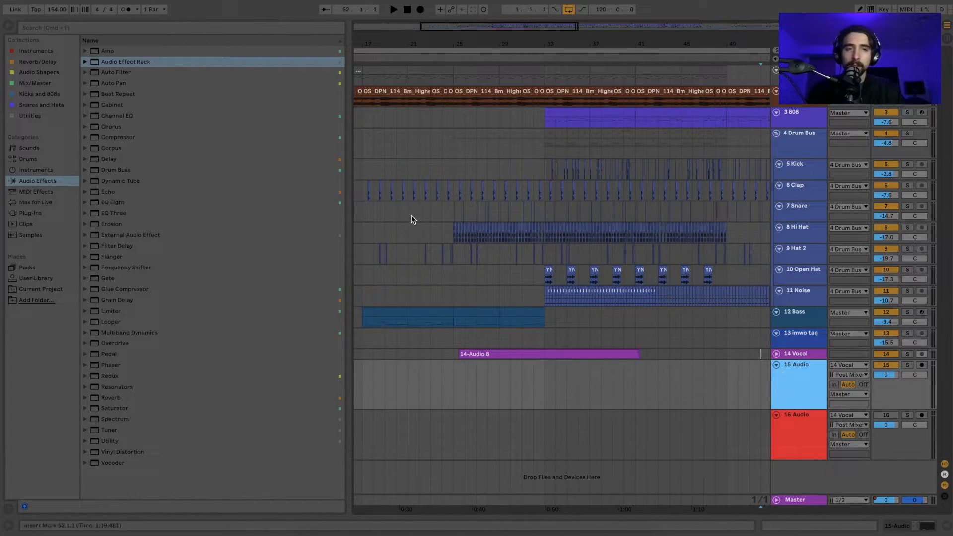
click(834, 384)
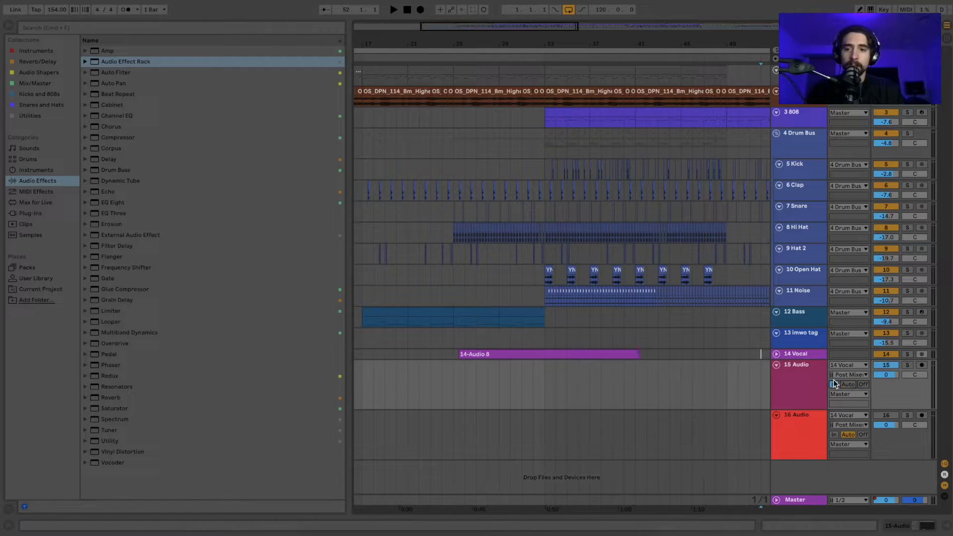
click(833, 435)
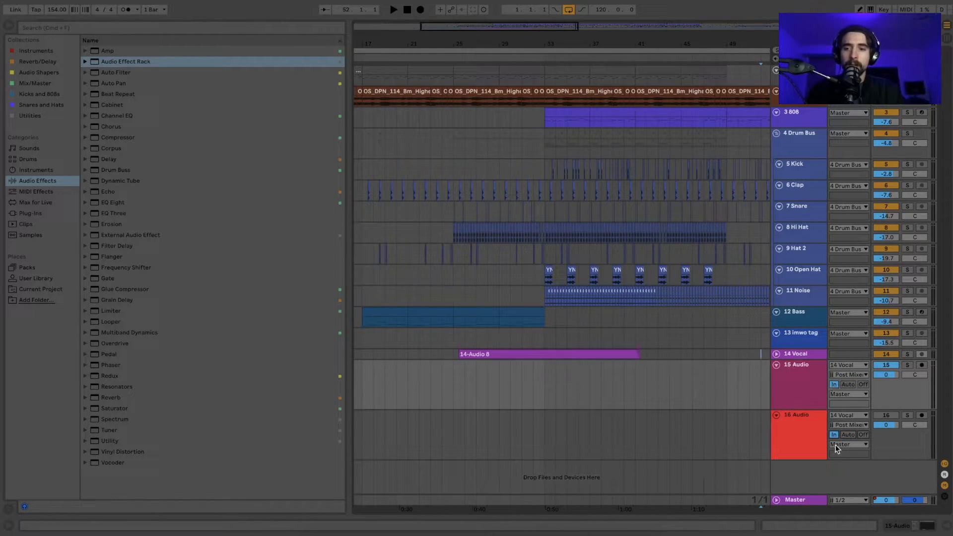
- Load the UAD Lexicon 480L from the Reverb/Delay collection onto the 15 Audio track
click(788, 380)
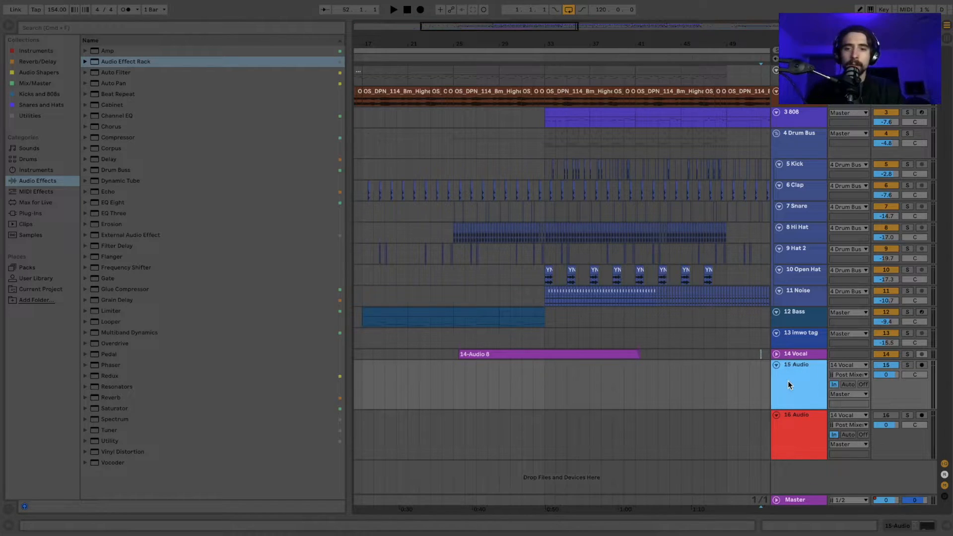
click(38, 214)
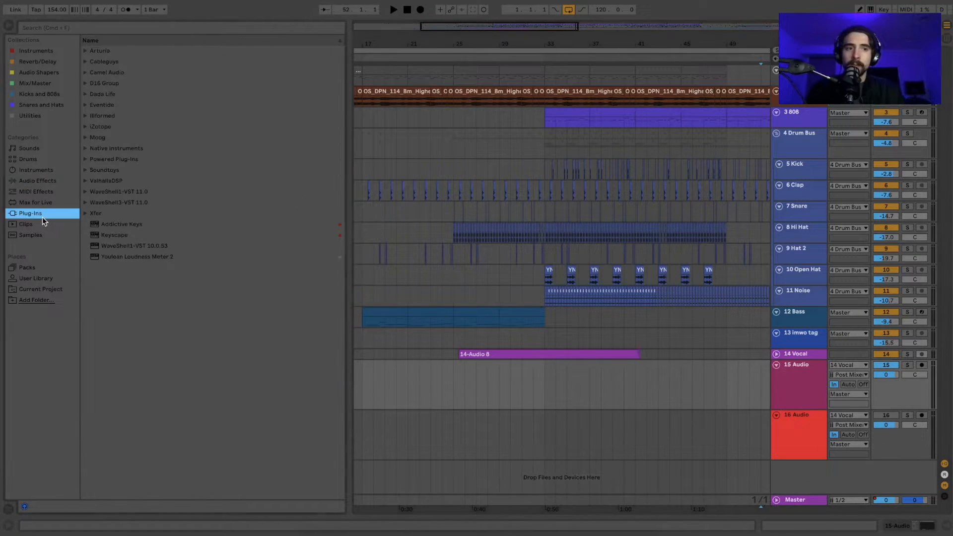
click(83, 214)
click(83, 213)
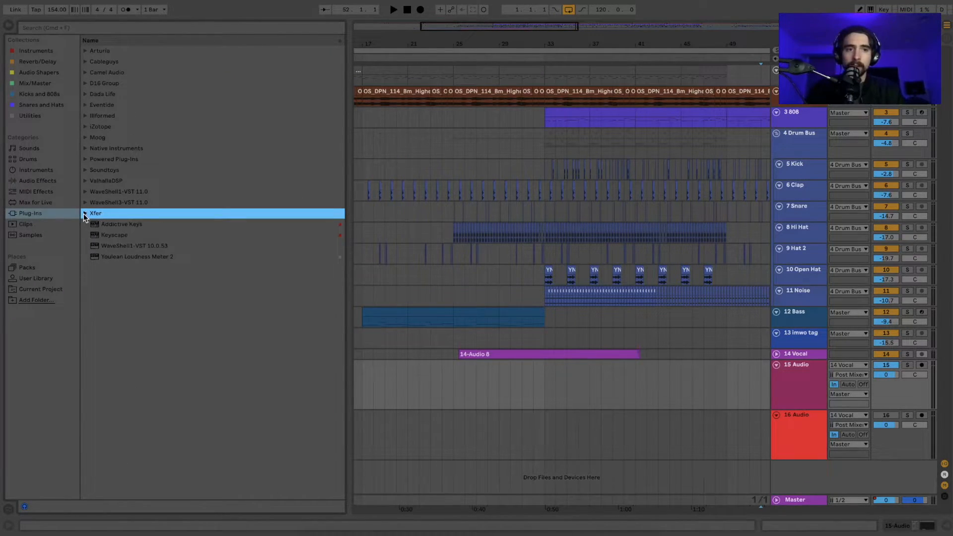
click(38, 106)
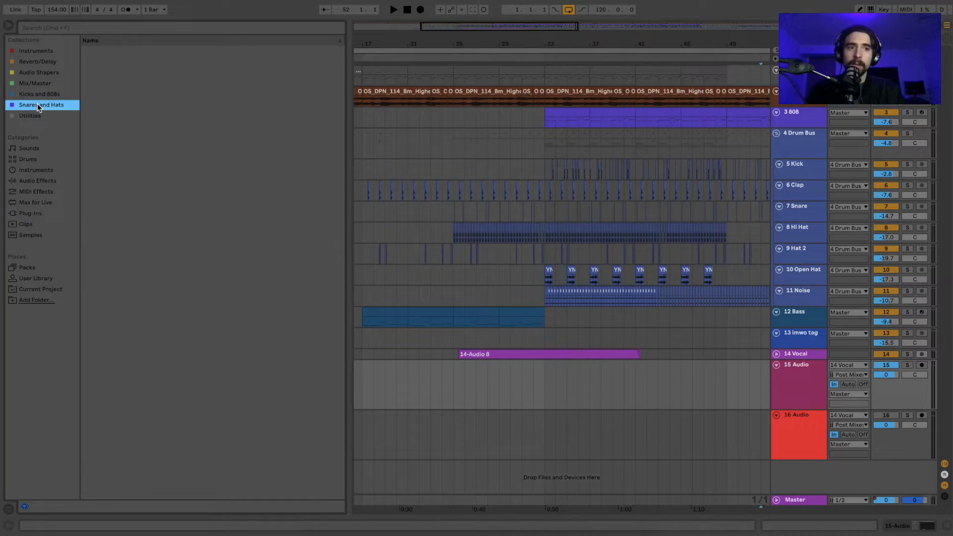
click(34, 94)
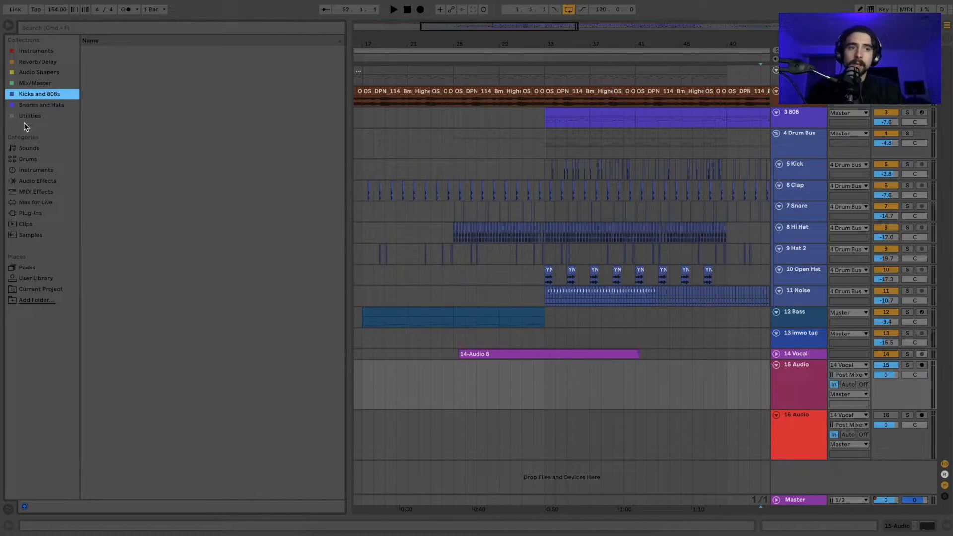
click(38, 83)
click(39, 63)
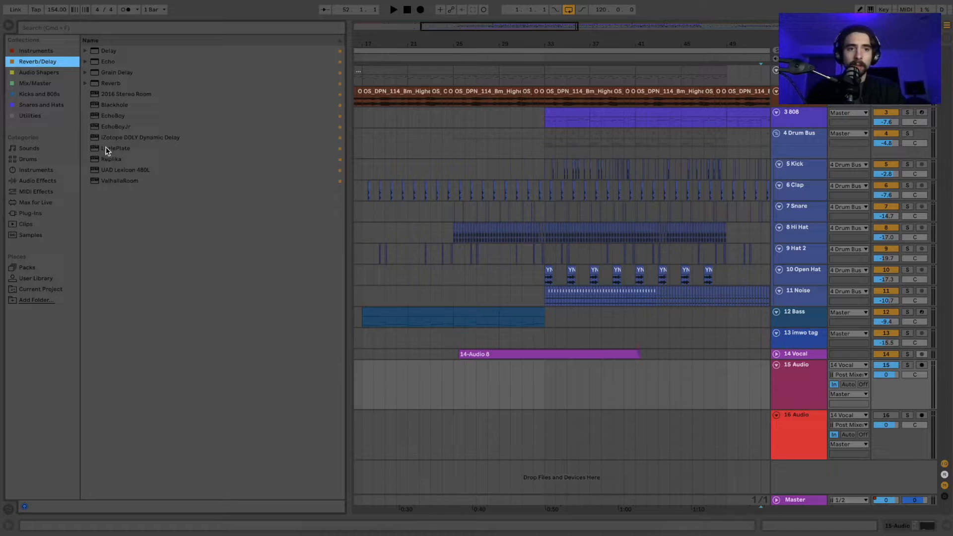
click(103, 170)
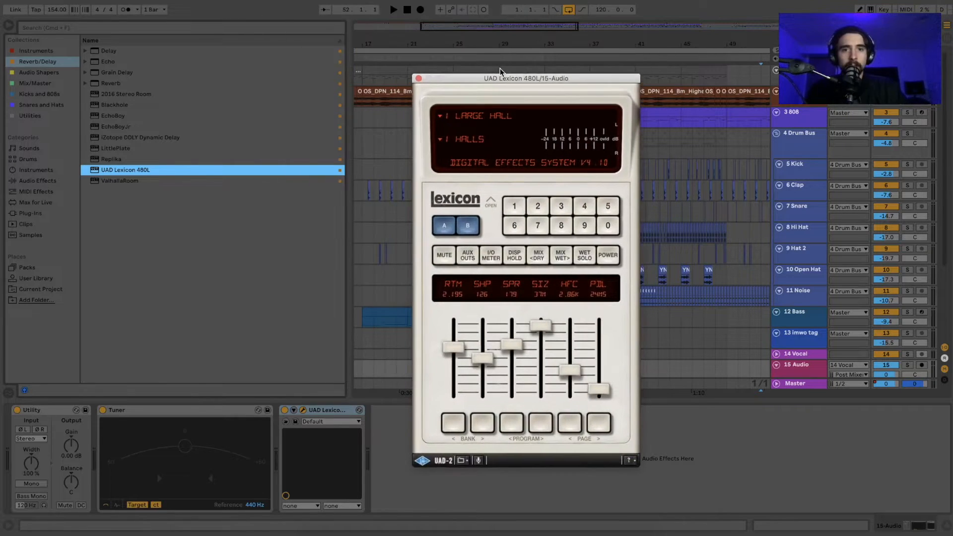
- Switch the Lexicon 480L to the Plates bank with the Fat Plate program
click(442, 118)
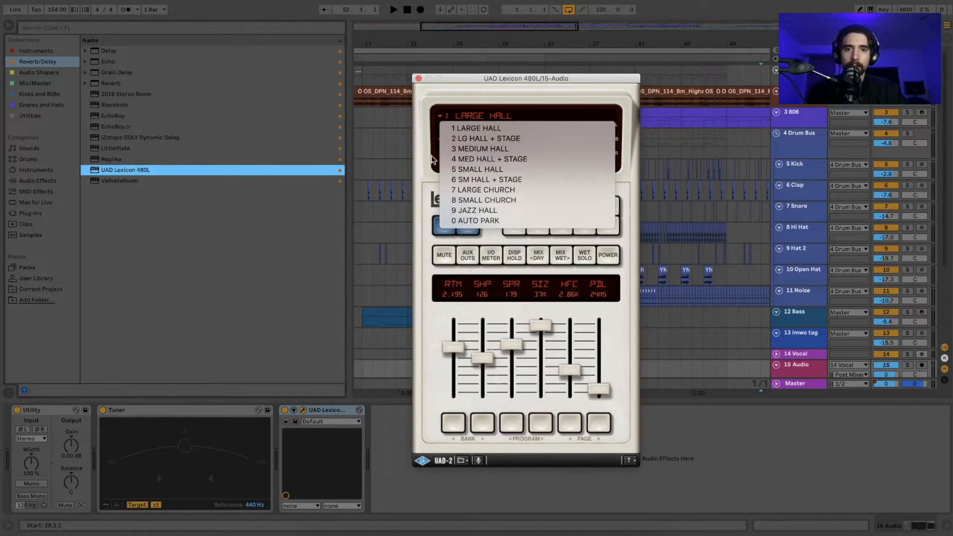
click(455, 145)
click(458, 143)
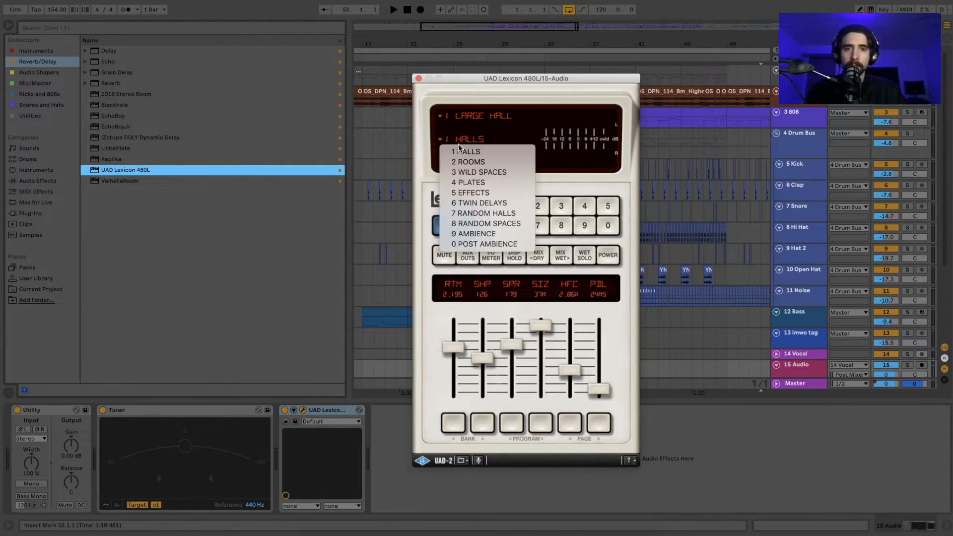
click(463, 183)
click(472, 165)
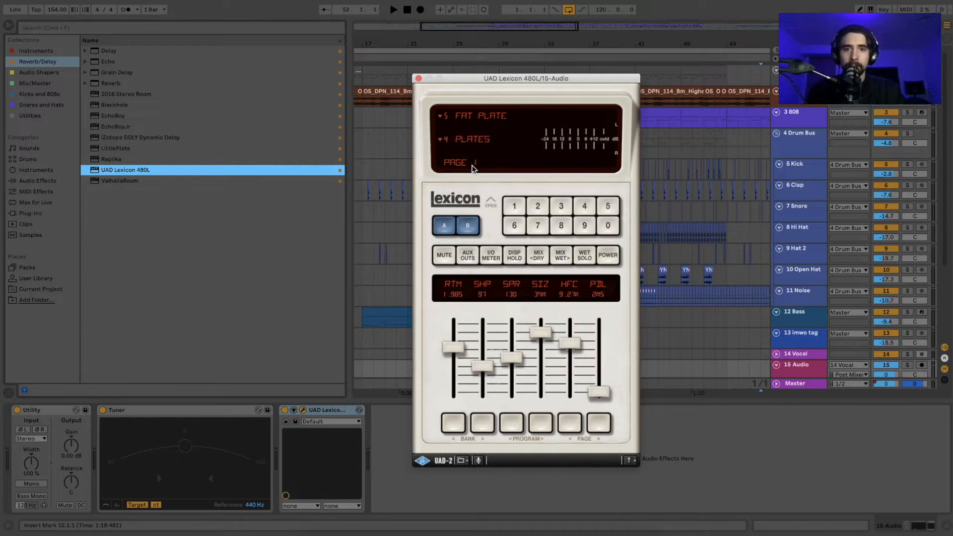
- Set the Lexicon's reverb time to about 2.36 s, use Wet Solo for its output, and close its window
drag(453, 347, 452, 337)
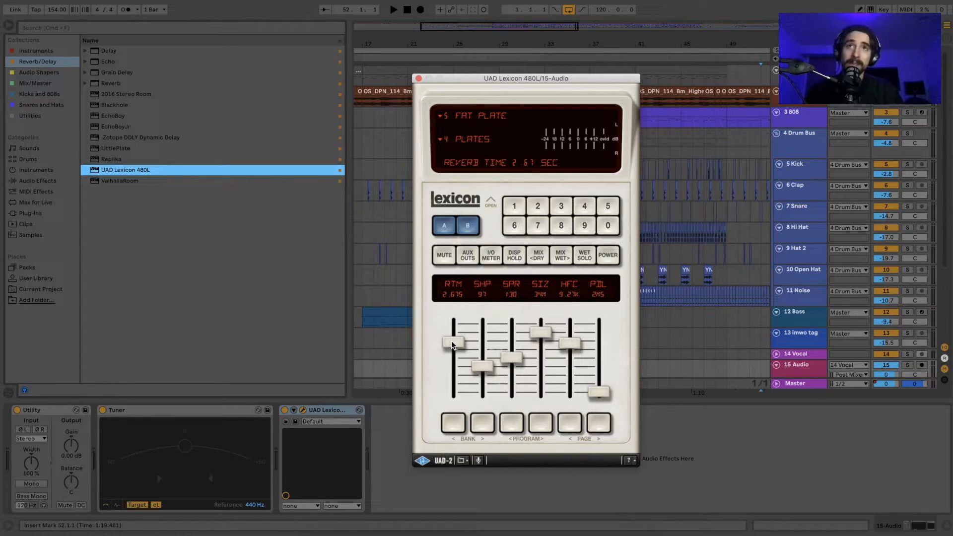
drag(451, 340, 451, 343)
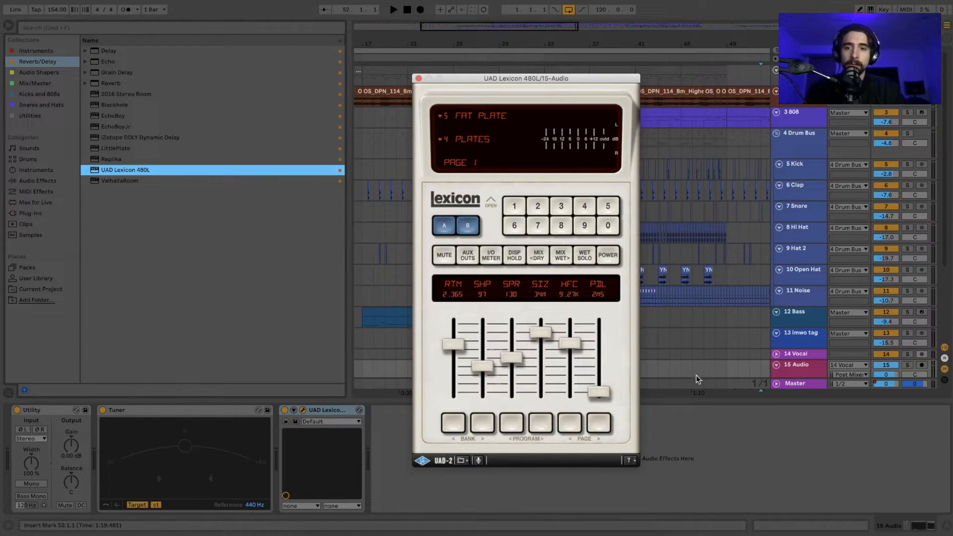
click(584, 255)
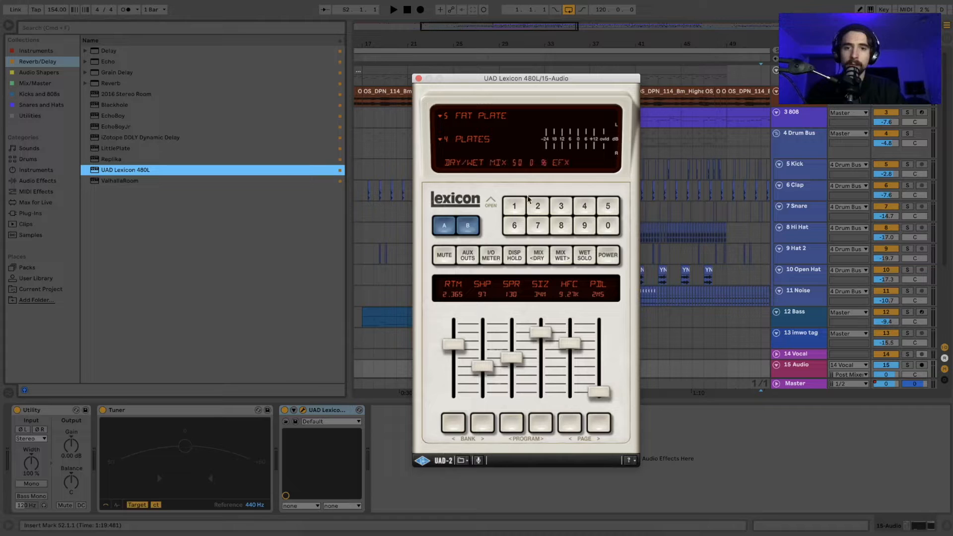
click(582, 256)
click(417, 78)
- Play the song and lower the 15 Audio track's volume to -15.8 dB in the Session mixer
key(super+t)
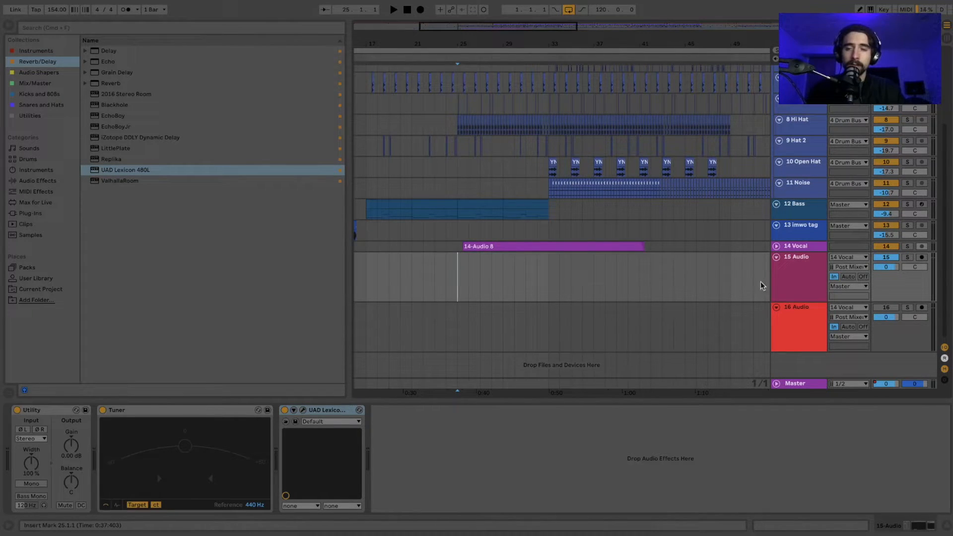
key(space)
click(793, 270)
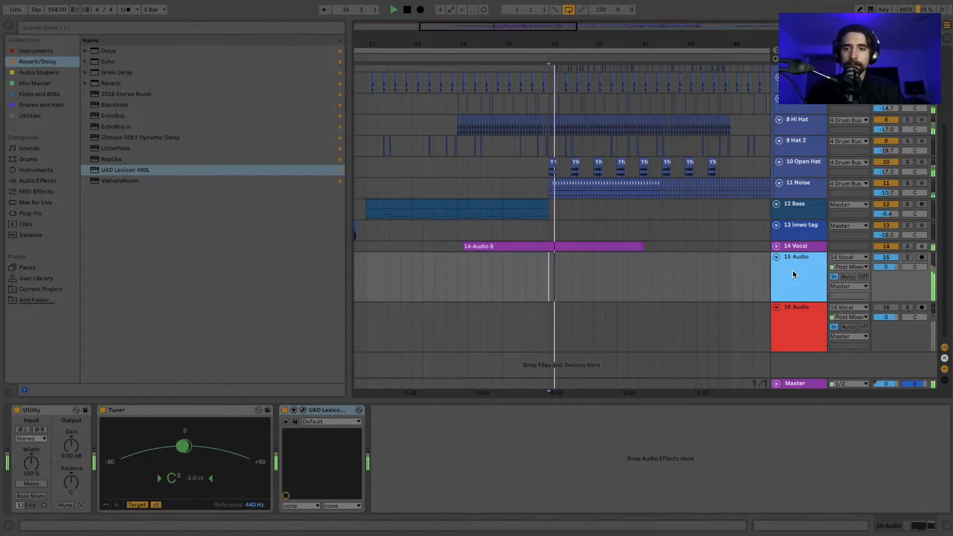
key(Tab)
scroll(668, 339, right, 3)
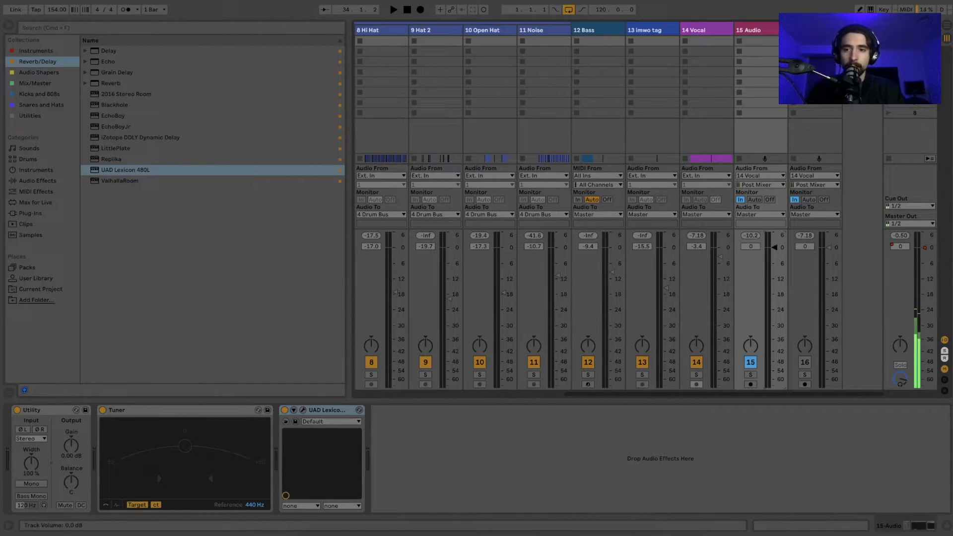
drag(775, 247, 774, 291)
key(space)
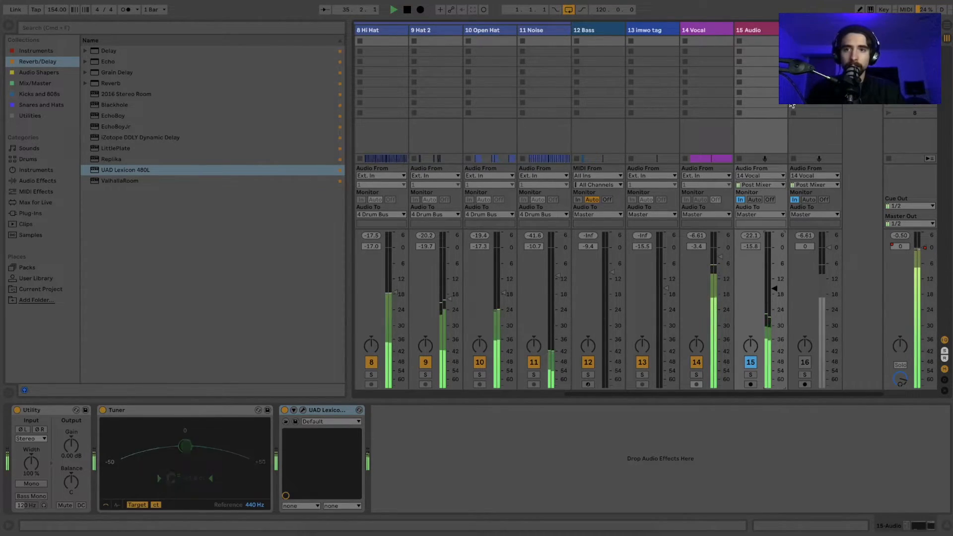
key(space)
- Return to the arrangement, unfold the 14 Vocal track, and set the Lexicon's reverb time to about 2.22 s during playback from bar 26
double_click(768, 28)
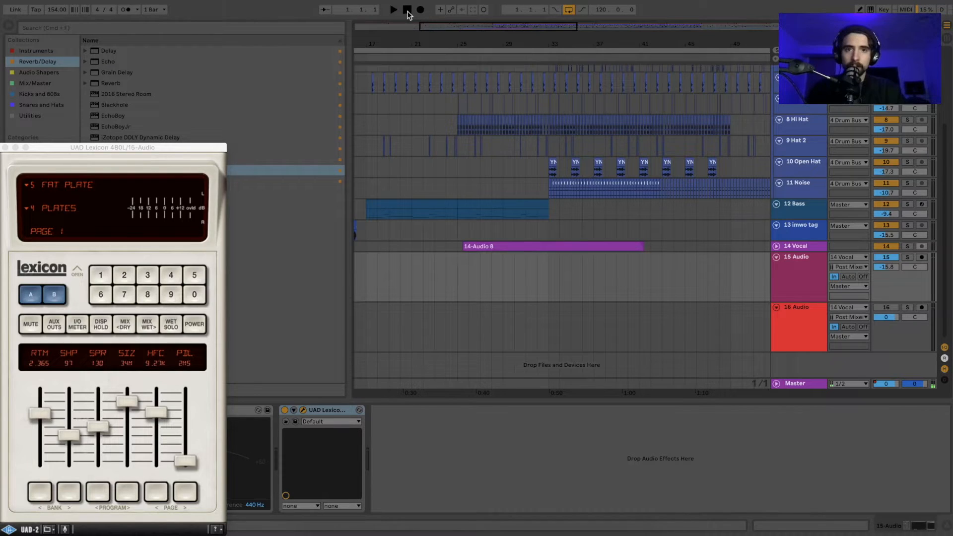
click(463, 270)
click(777, 246)
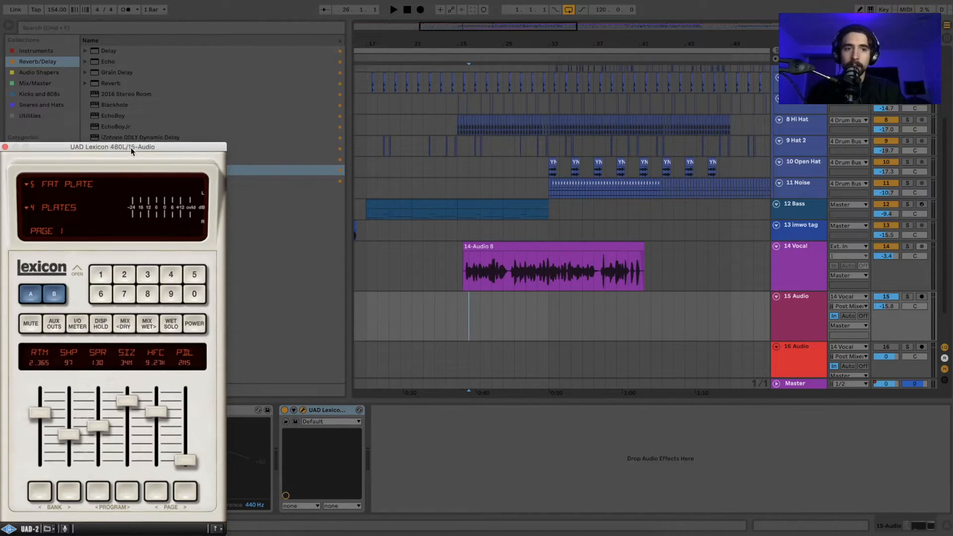
drag(130, 148, 265, 85)
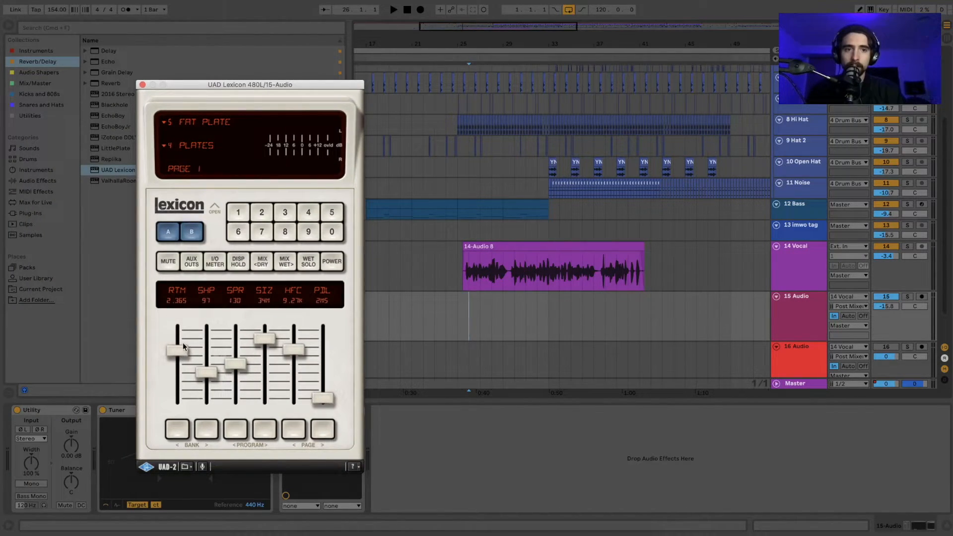
key(space)
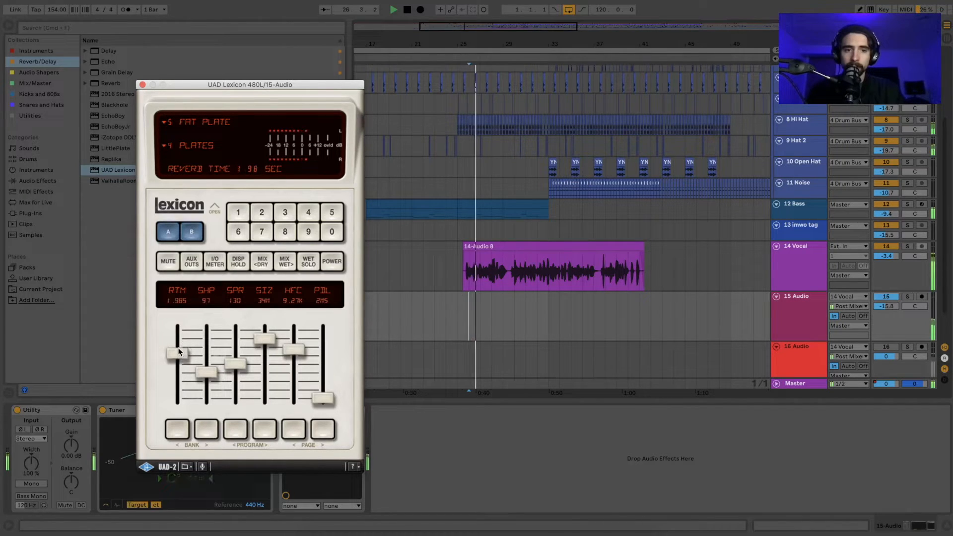
drag(179, 350, 176, 349)
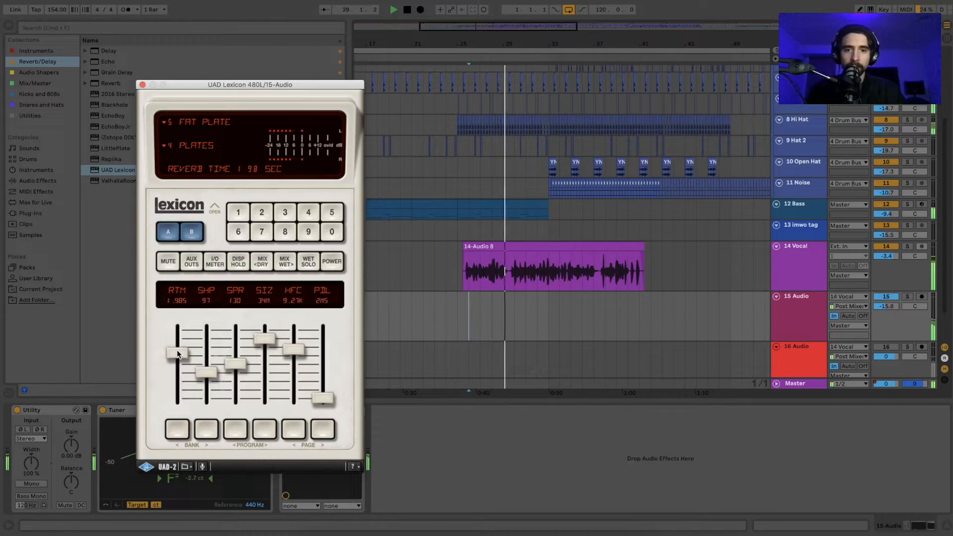
drag(177, 350, 176, 348)
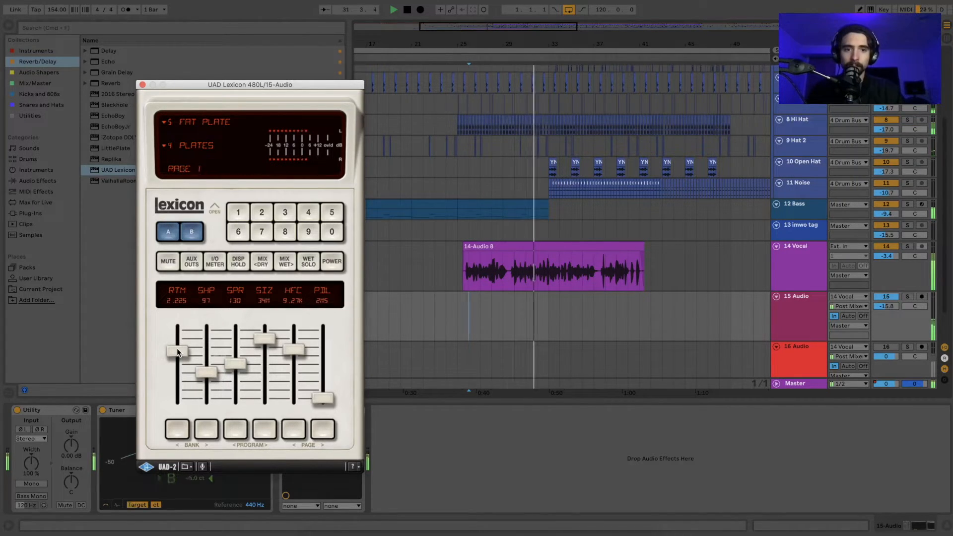
click(142, 85)
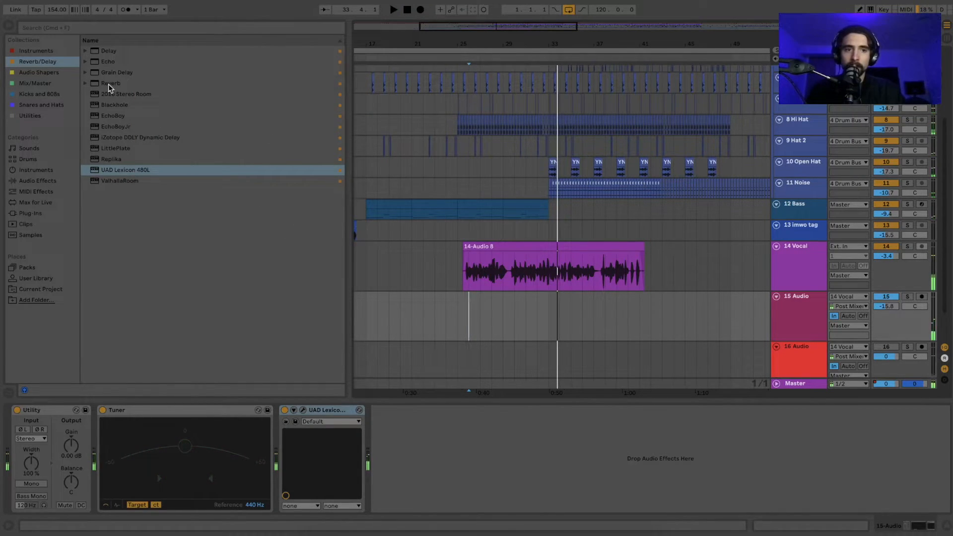
click(407, 9)
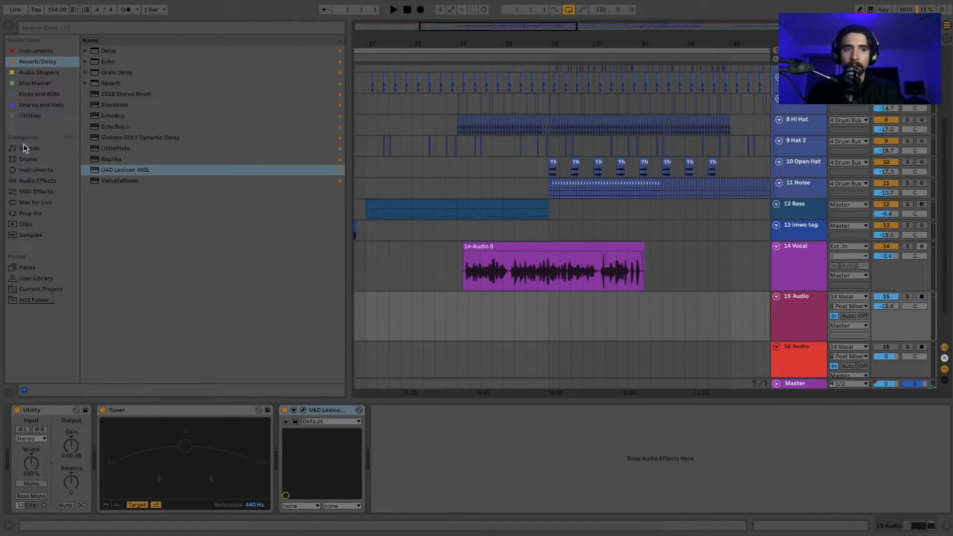
- Add an EQ Eight after the Lexicon reverb on the 15 Audio track
click(33, 214)
click(40, 190)
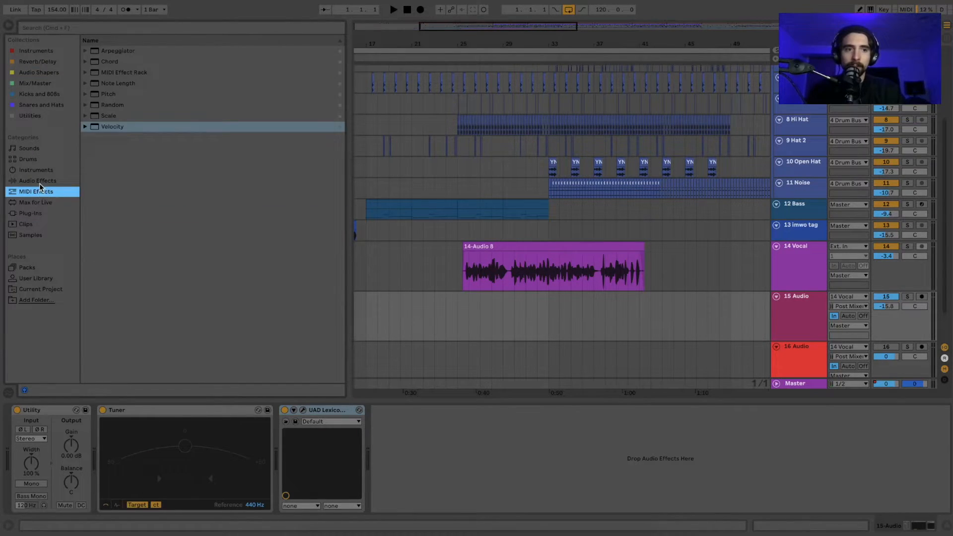
click(40, 180)
drag(114, 202, 501, 458)
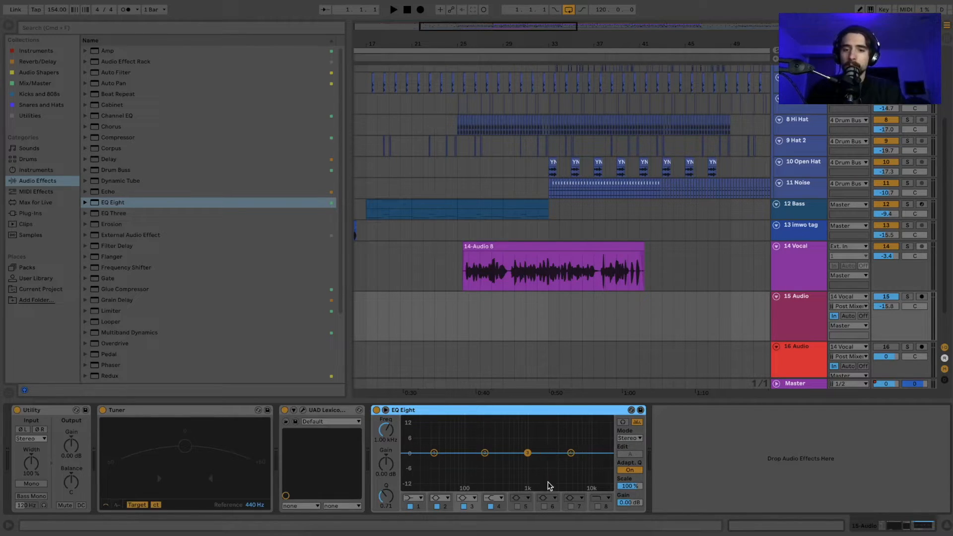
- Enable band 8 of the EQ Eight as a high cut and lower its frequency to about 2.45 kHz while auditioning
click(598, 507)
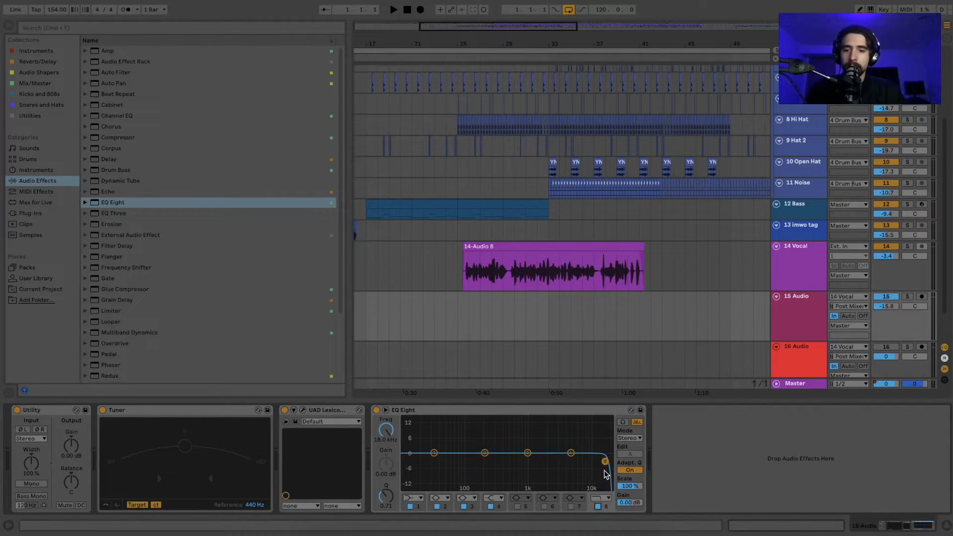
drag(600, 460, 557, 461)
key(space)
key(space)
click(507, 310)
key(space)
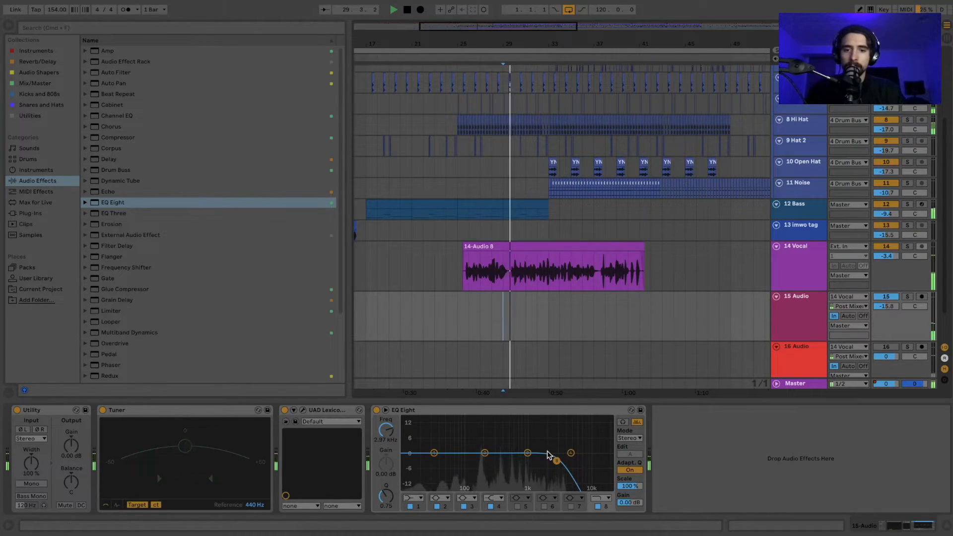
drag(556, 461, 551, 460)
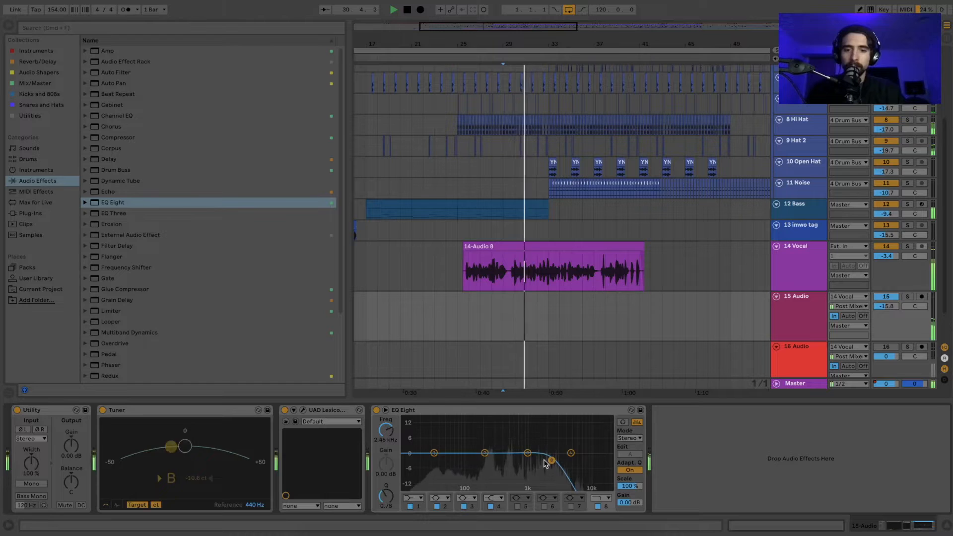
key(space)
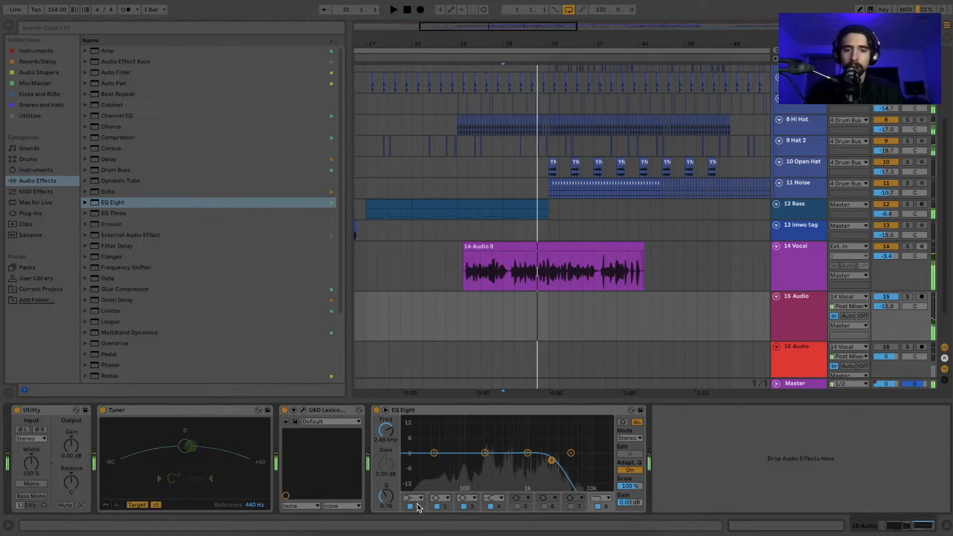
- Change band 1 of the EQ Eight to a low cut filter
click(414, 498)
click(410, 437)
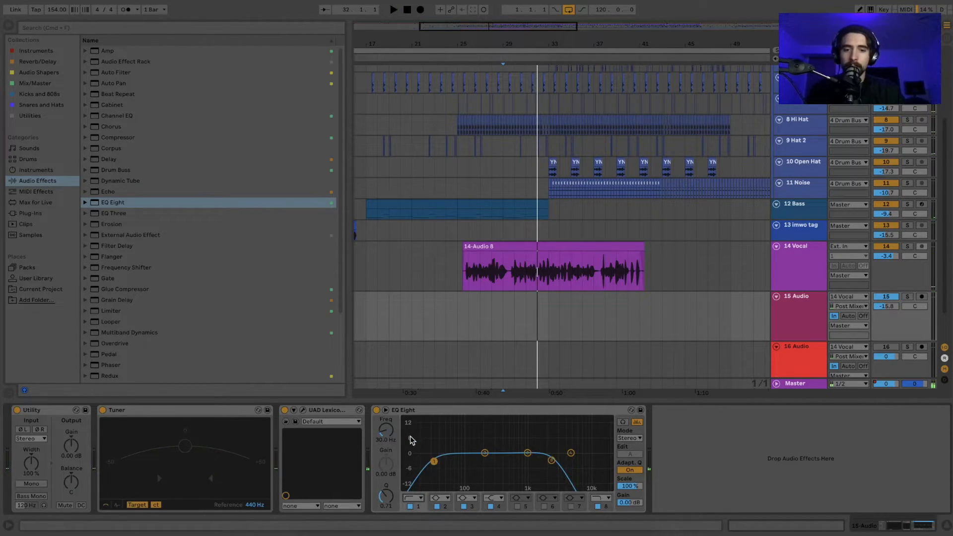
- Raise the EQ Eight's low cut to about 100 Hz, then boost band 3 by 15 dB at about 1.16 kHz
drag(435, 462, 465, 461)
key(space)
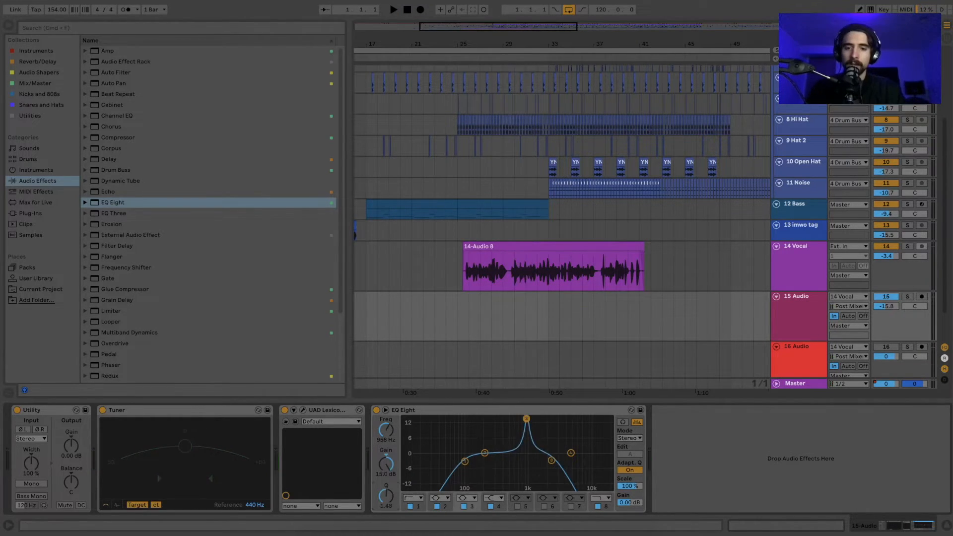
drag(383, 500, 382, 490)
drag(526, 418, 532, 421)
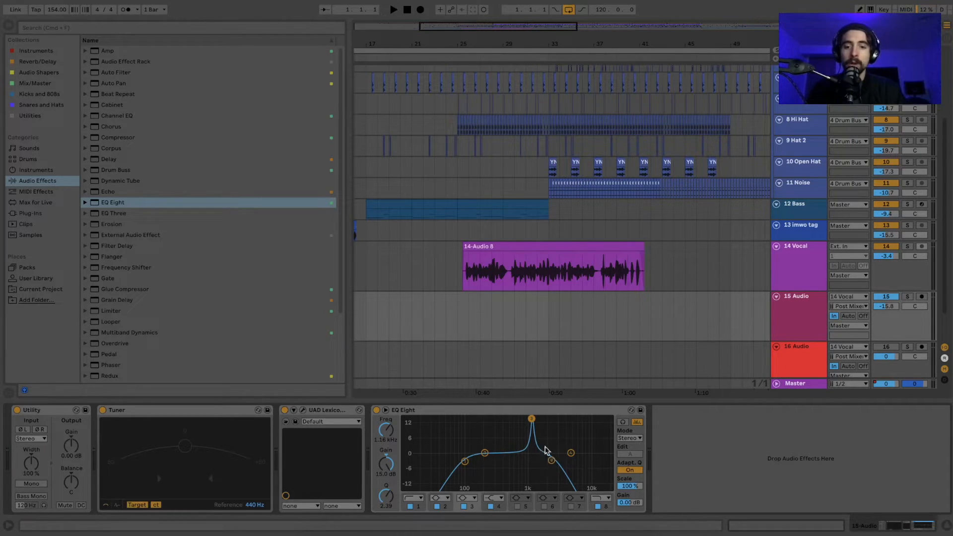
click(551, 460)
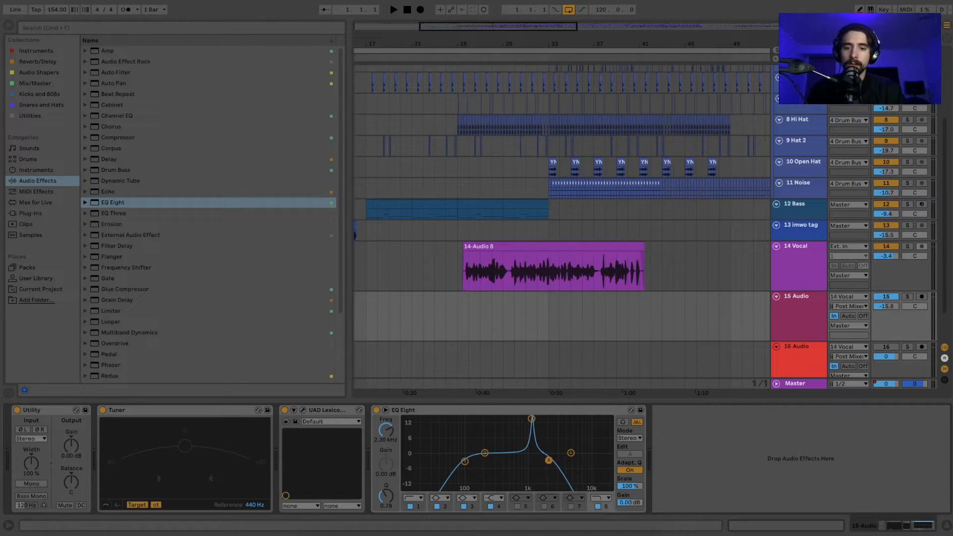
click(533, 419)
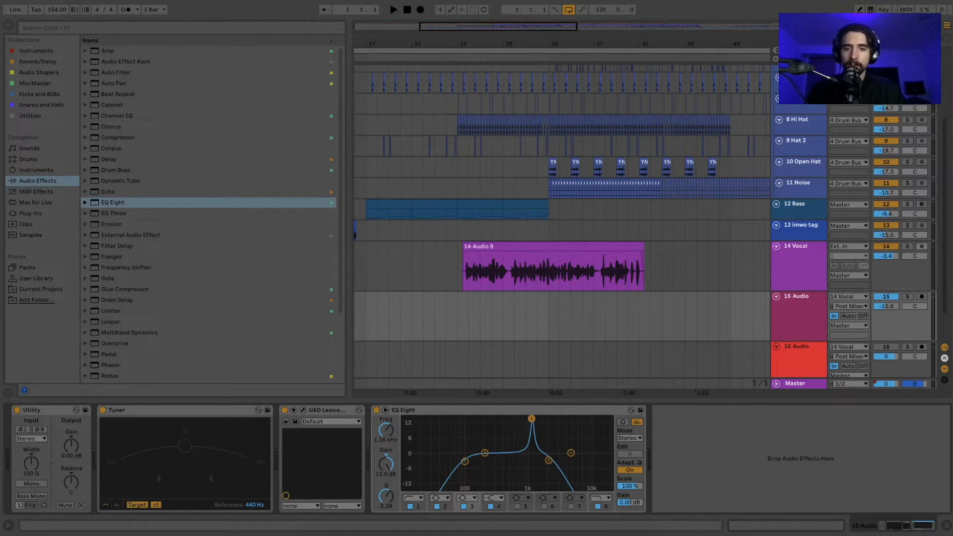
- During playback, pull band 3 into a deep cut near 1.7 kHz and set band 2 to about -2.60 dB at 742 Hz
click(502, 337)
key(space)
drag(532, 419, 544, 480)
drag(386, 496, 386, 493)
drag(484, 453, 519, 458)
drag(386, 496, 386, 486)
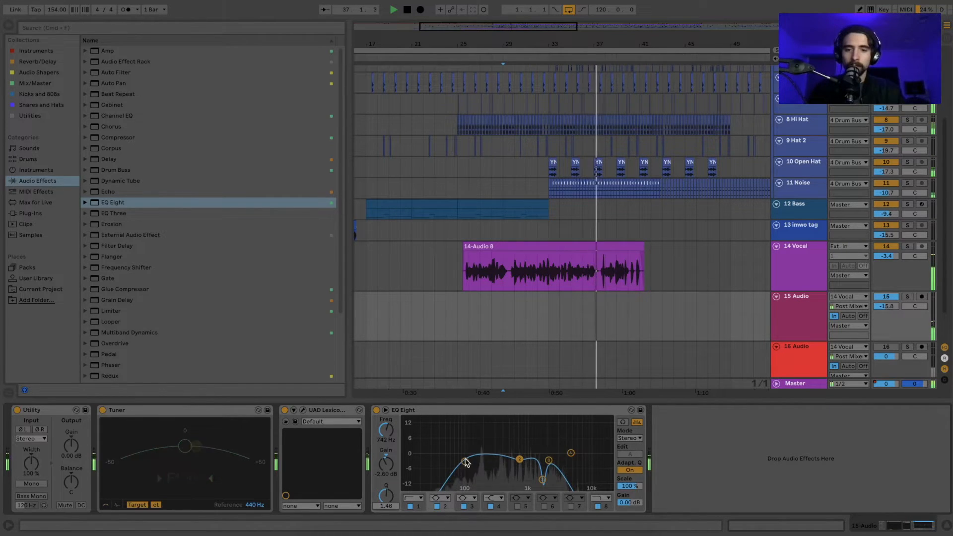
- Raise the 15 Audio track's volume to about -13.6 dB in the session mixer and stop playback
click(788, 306)
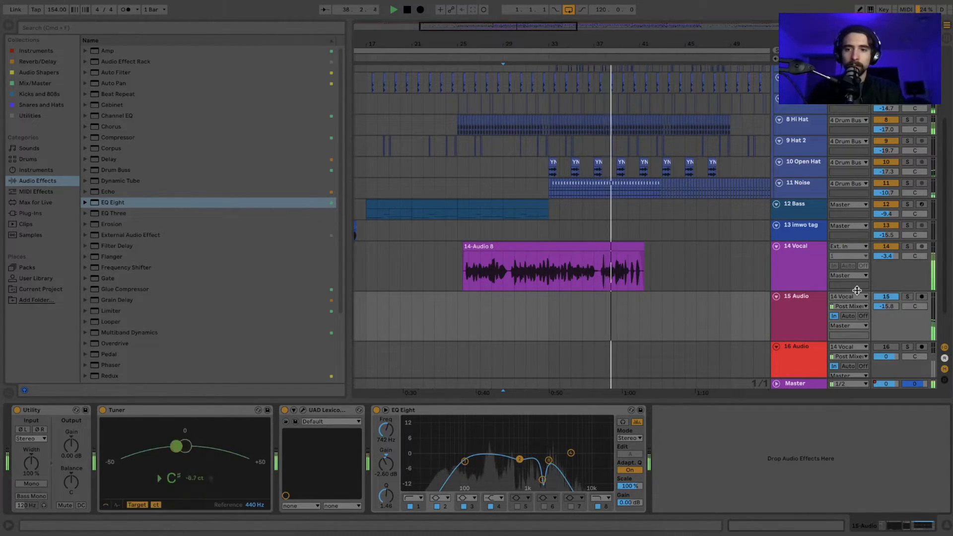
key(Tab)
drag(772, 288, 774, 282)
click(407, 10)
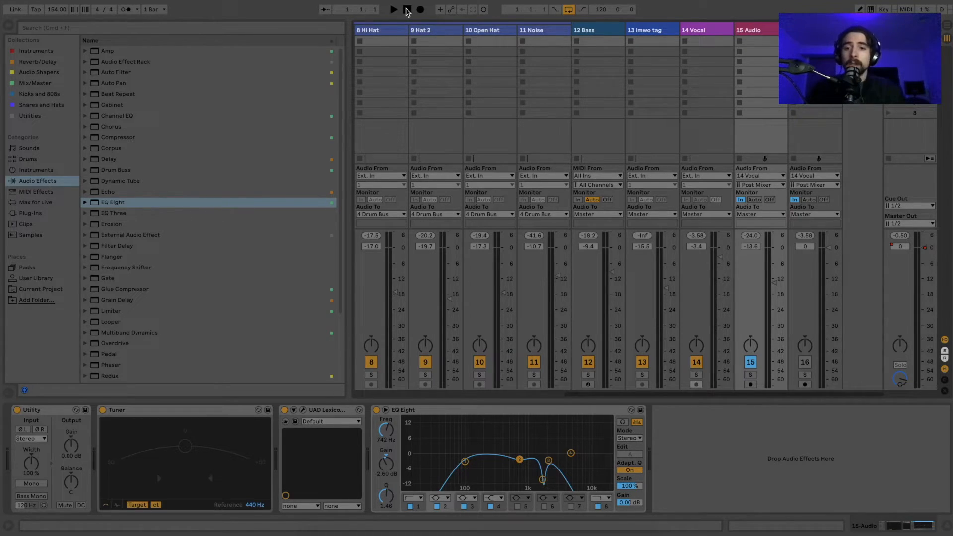
- Add the EchoBoy delay from the Reverb/Delay collection to the 16 Audio track after the Tuner
click(809, 30)
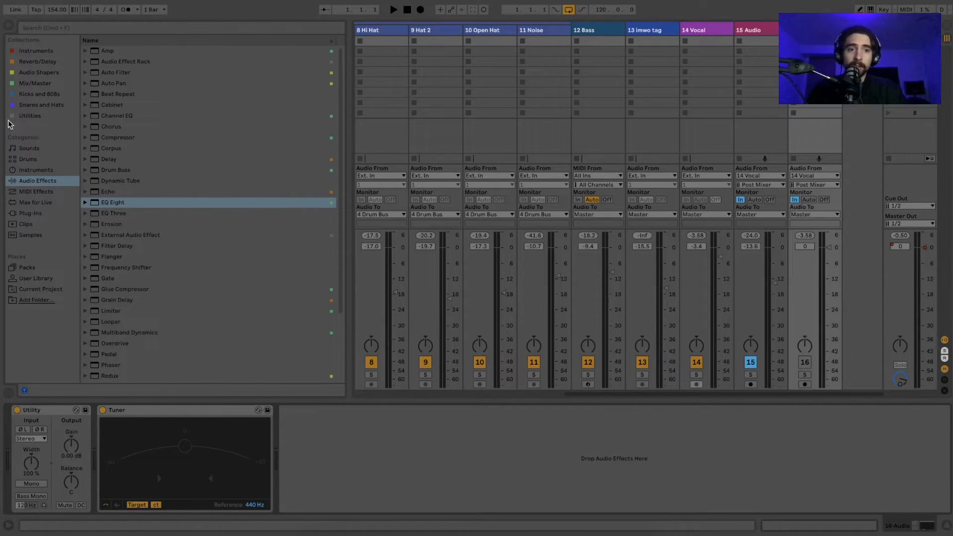
click(31, 96)
click(40, 84)
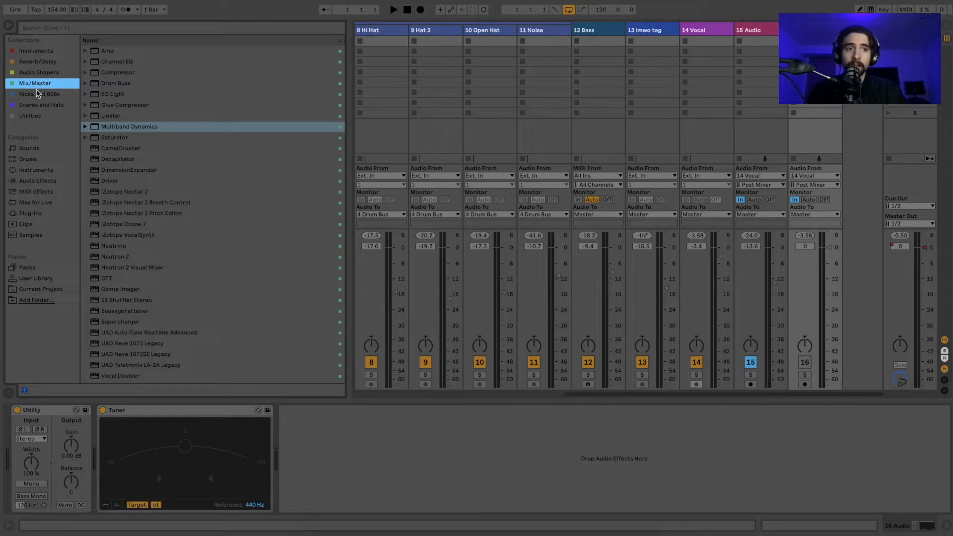
click(56, 91)
click(47, 69)
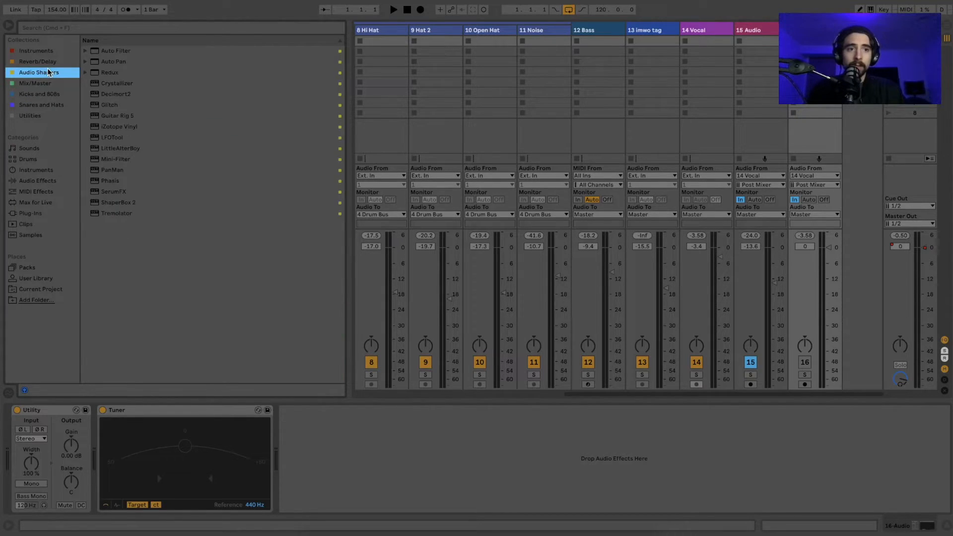
click(47, 62)
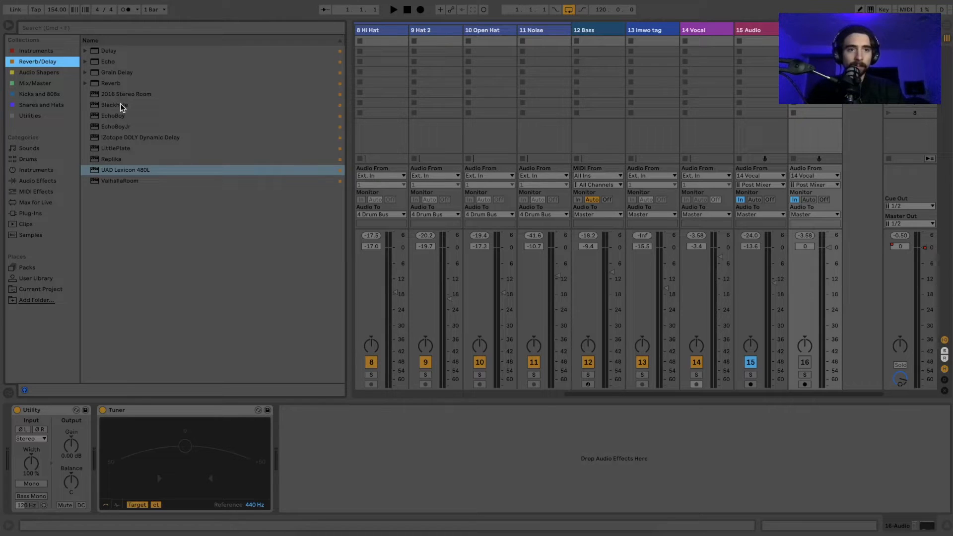
drag(115, 114, 397, 462)
- Load EchoBoy's DarkAnalogBox preset from the Vocal category and turn its mix fully wet
drag(323, 309, 417, 191)
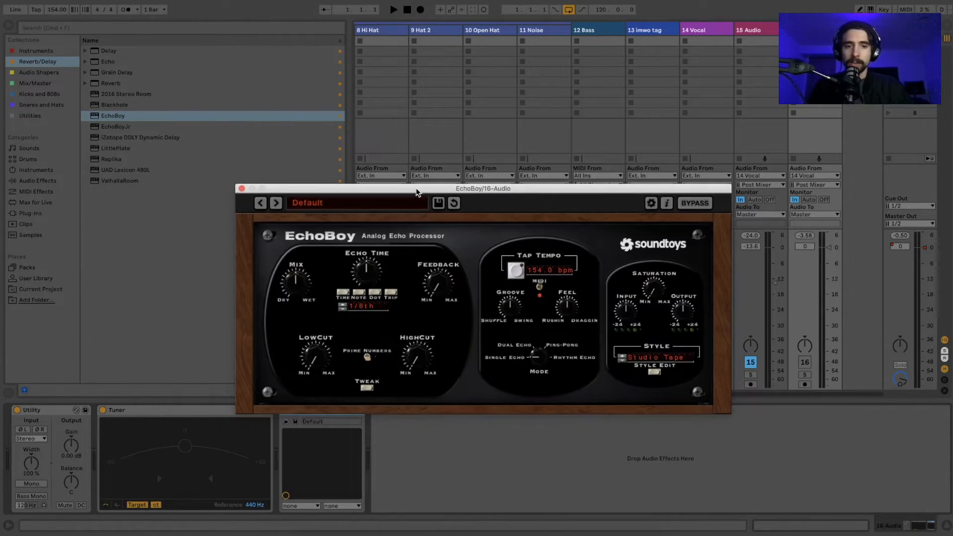
click(400, 202)
mouse_move(394, 222)
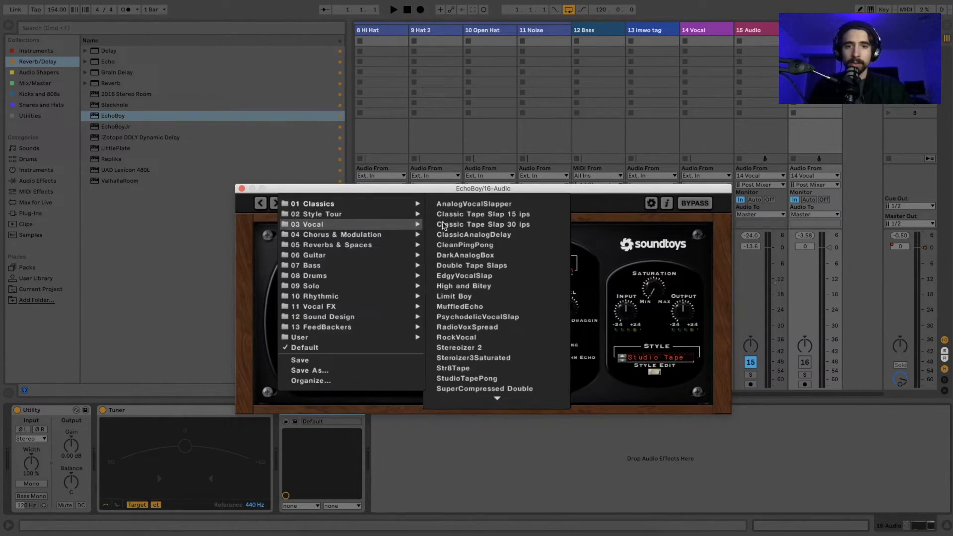
click(475, 256)
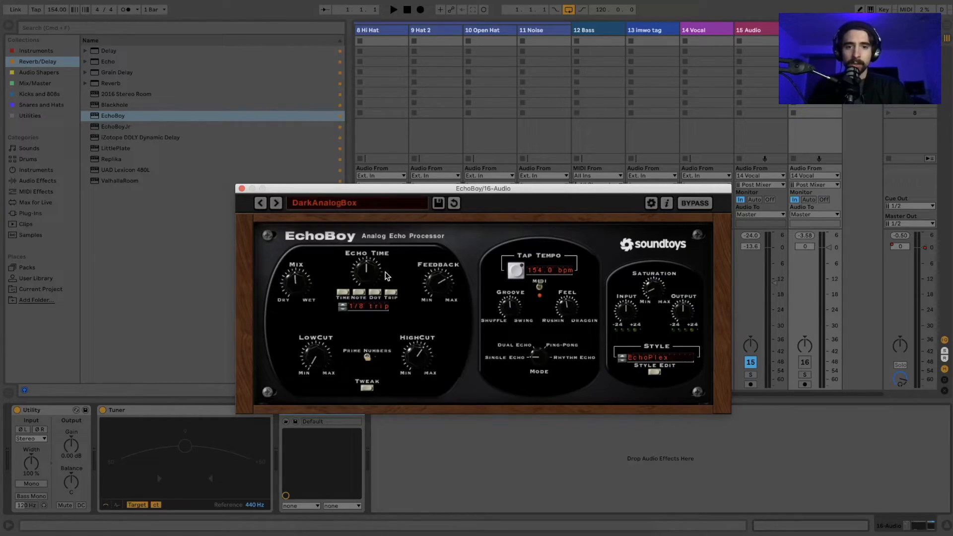
drag(296, 282, 297, 258)
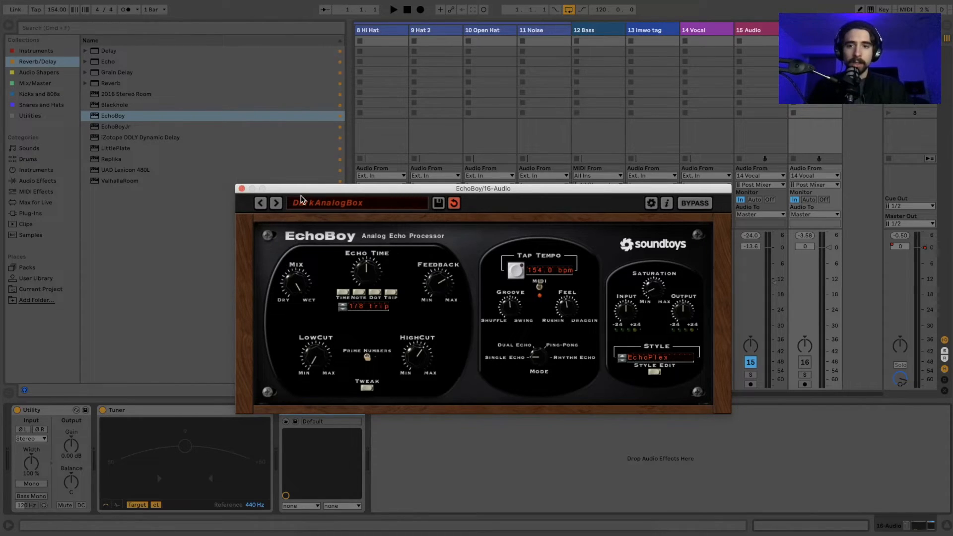
- Activate the 16 Audio track, lower its volume to about -12.7 dB, and close the EchoBoy window
click(805, 364)
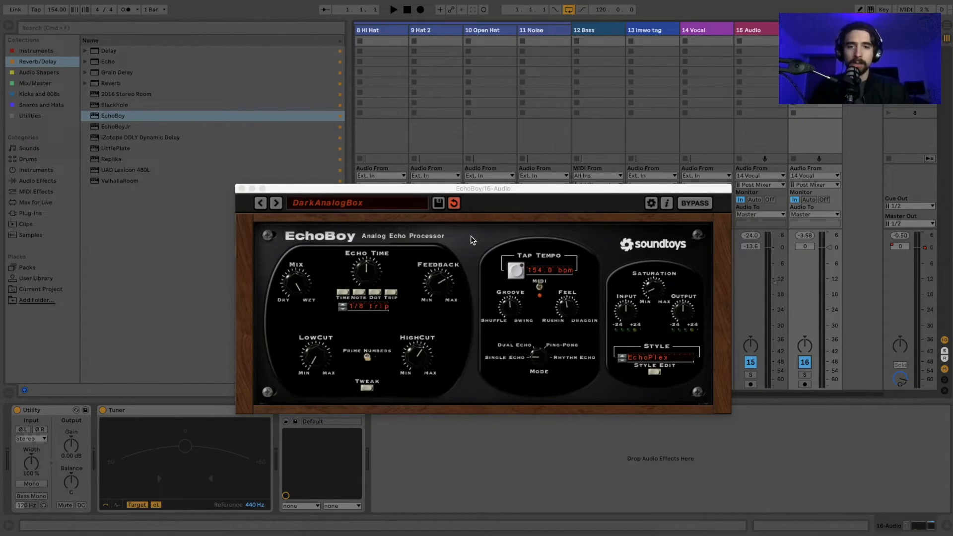
drag(823, 252, 823, 287)
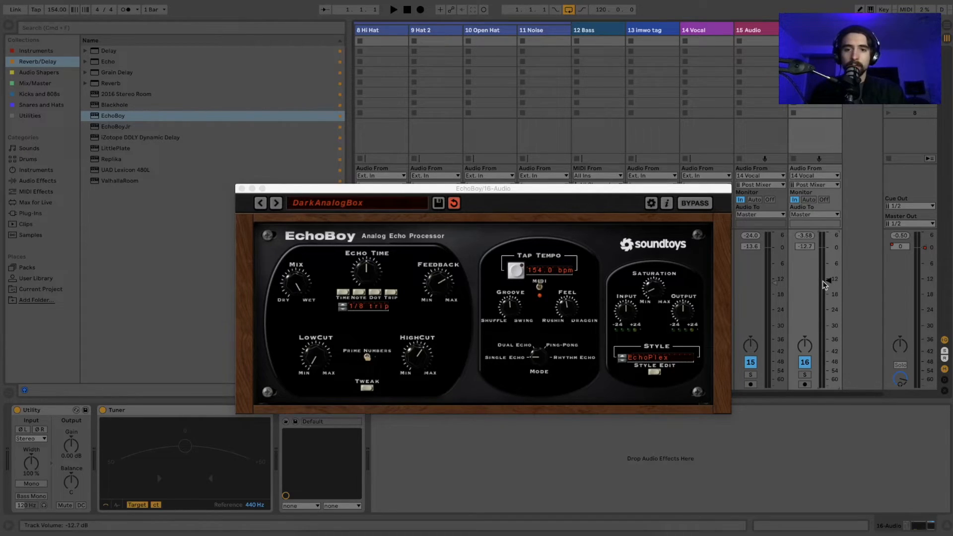
click(242, 189)
- Play the arrangement from bar 32 and select the 16 Audio track
key(Tab)
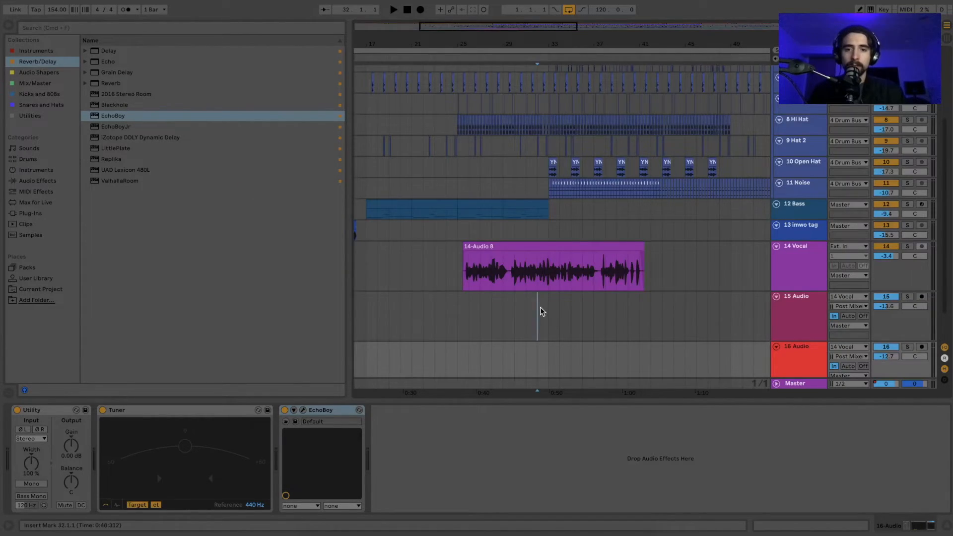
click(540, 307)
key(space)
scroll(790, 327, down, 2)
click(790, 326)
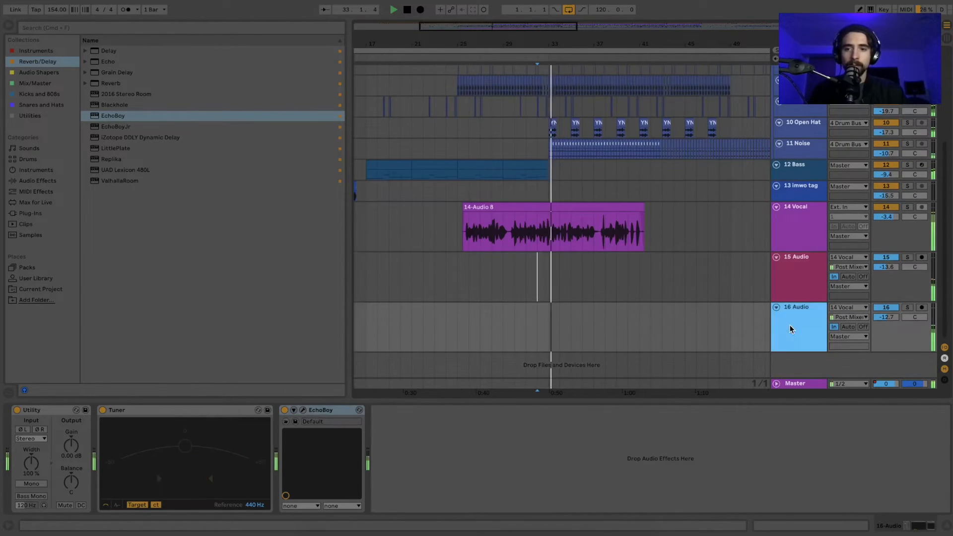
- Audition the delay in the session mixer, soloing it briefly, and settle the 16 Audio volume at about -13.0 dB
key(Tab)
drag(828, 282, 828, 288)
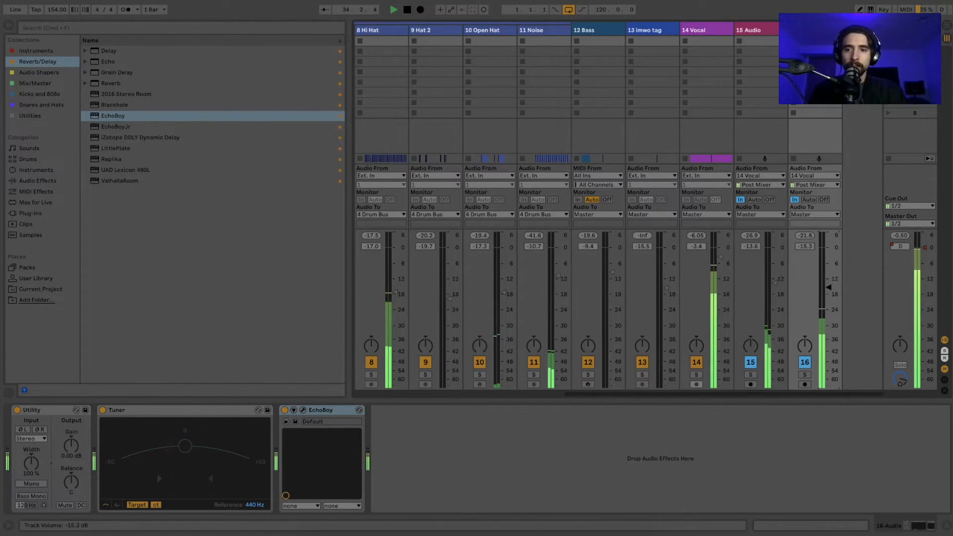
click(805, 374)
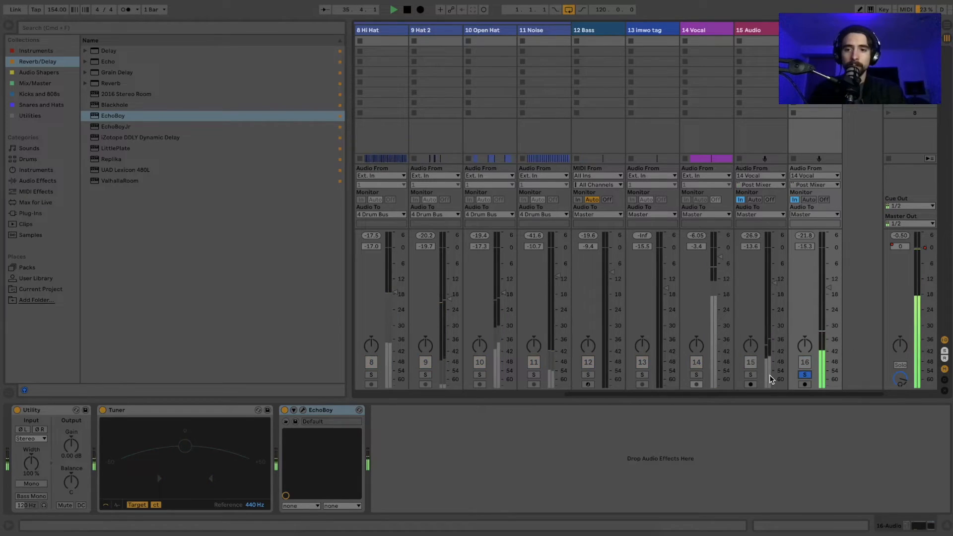
click(805, 374)
key(space)
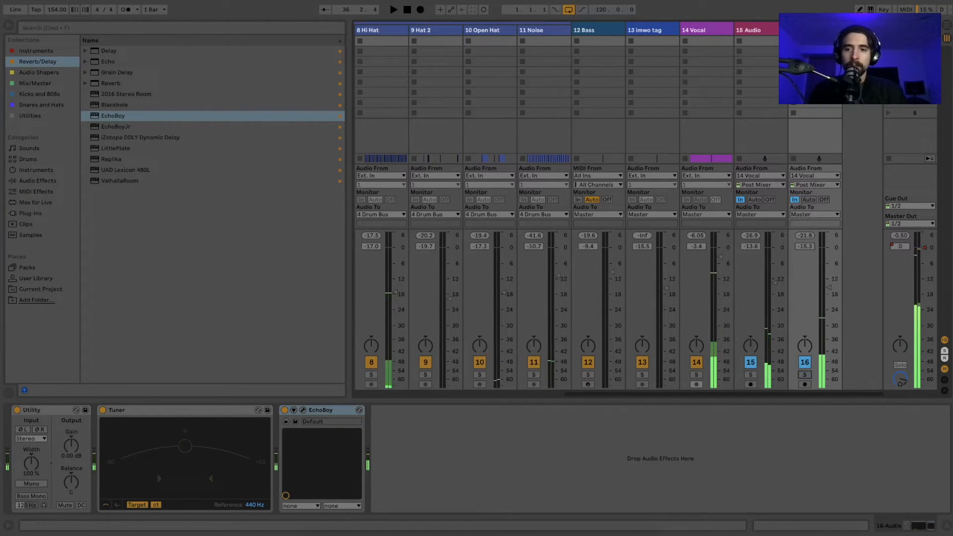
drag(828, 288, 828, 279)
key(space)
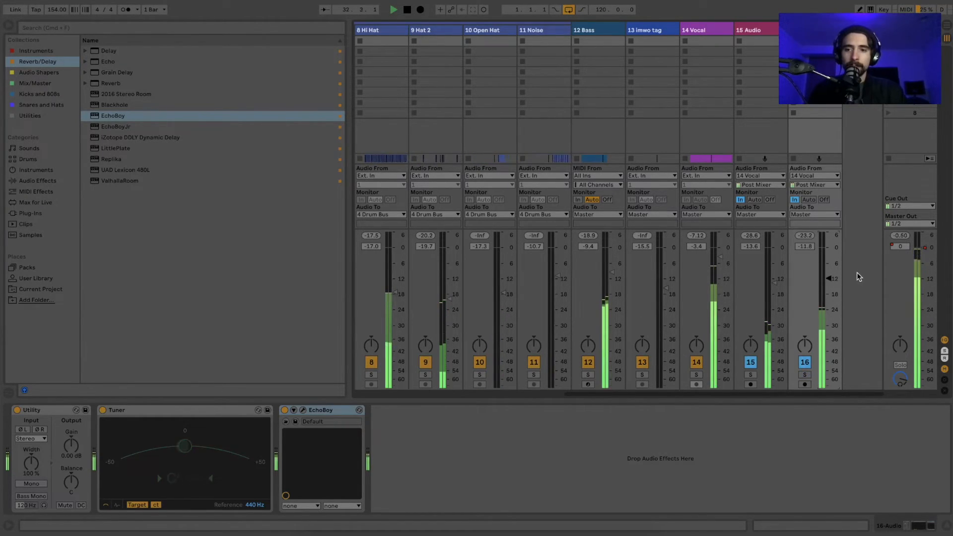
drag(829, 279, 828, 282)
key(space)
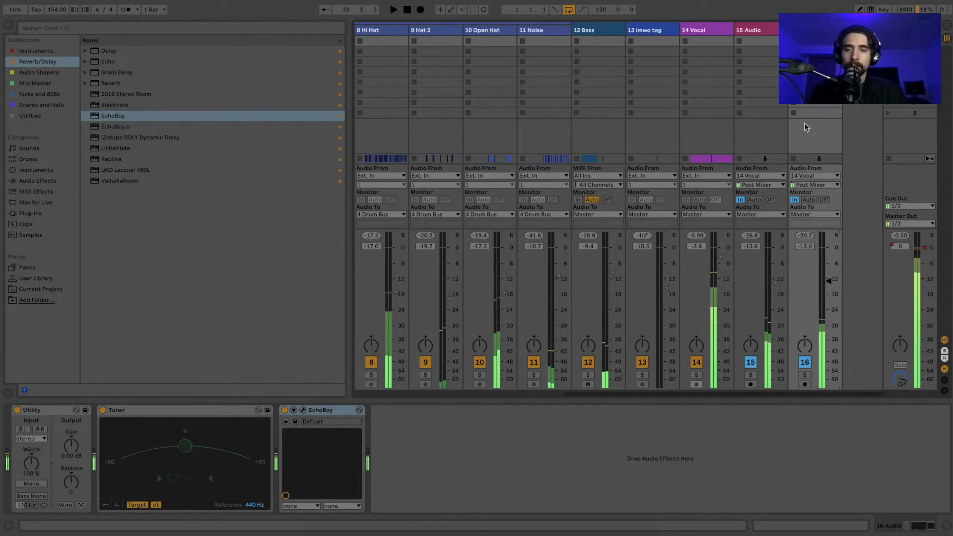
- Review the EchoBoy settings on the 16 Audio track
click(304, 410)
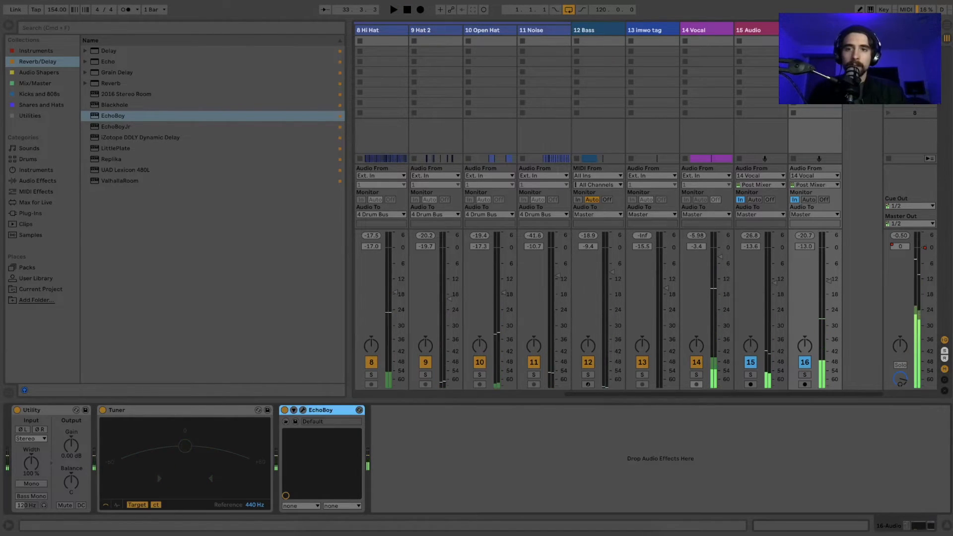
click(303, 409)
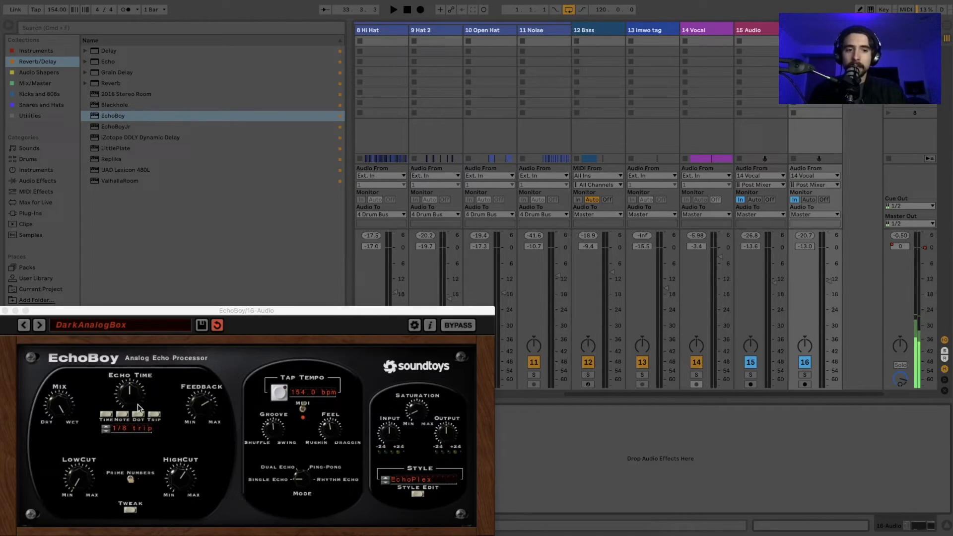
click(5, 310)
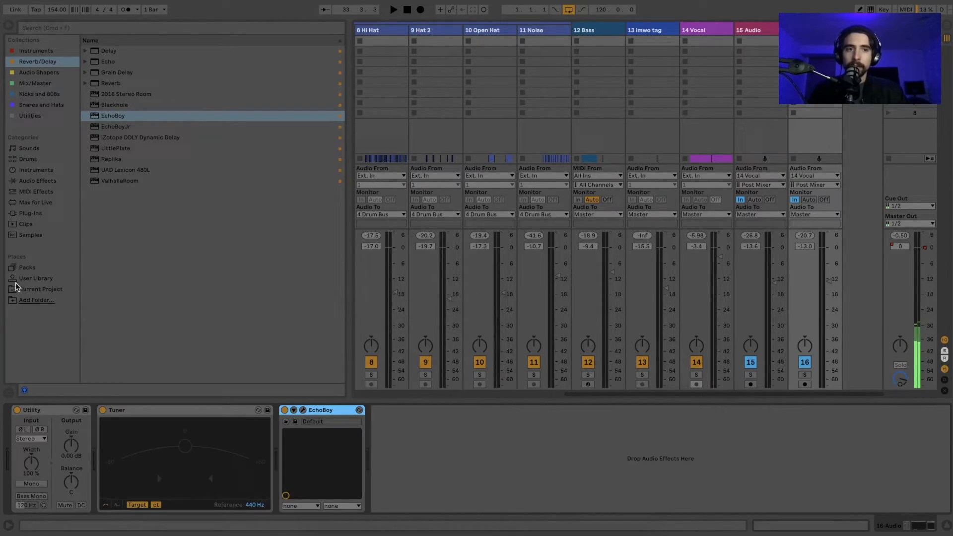
- Add an EQ Eight after EchoBoy and enable band 8 as a high cut at about 2.15 kHz while auditioning
click(35, 83)
drag(104, 94, 477, 439)
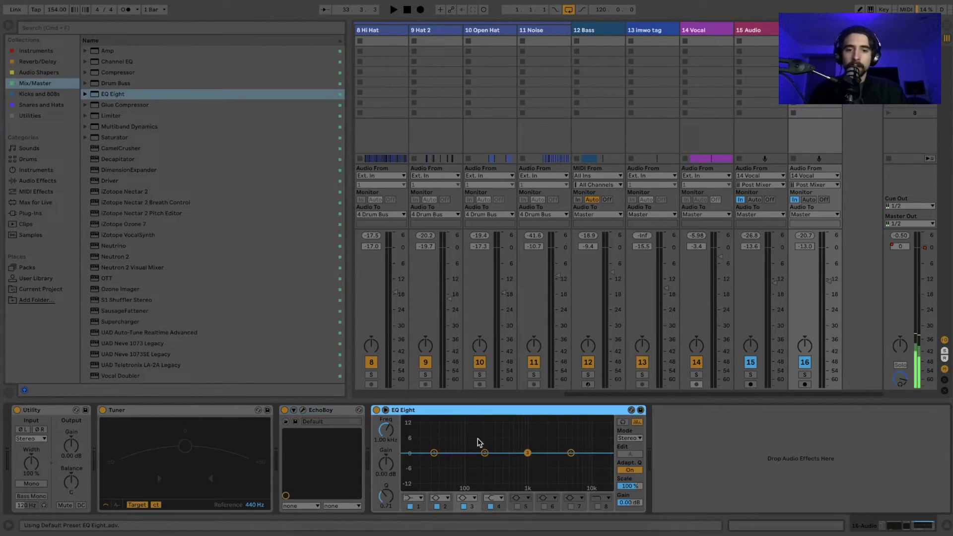
click(570, 453)
click(597, 507)
key(space)
drag(581, 457, 548, 460)
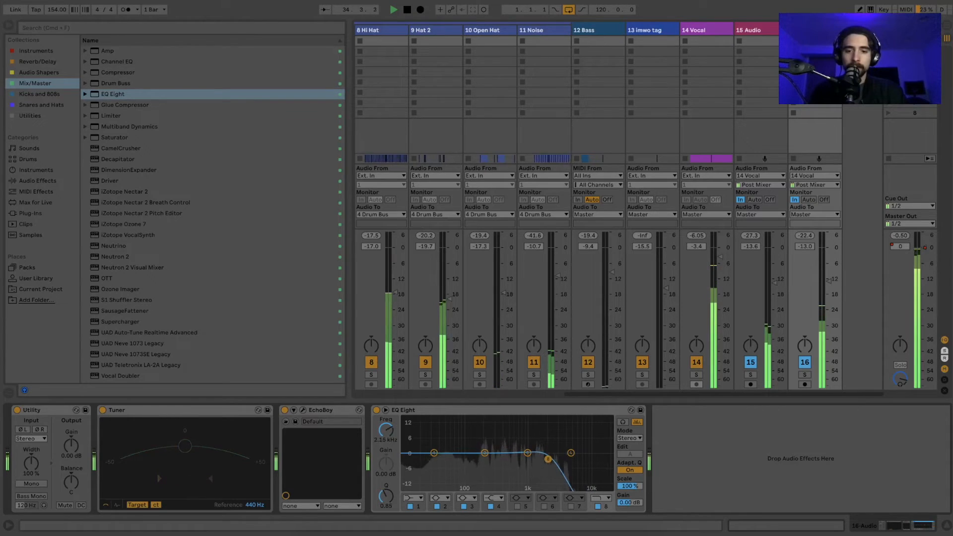
key(space)
- Change band 1 to a low cut raised above 100 Hz, lower the high cut to about 1.41 kHz, and audition the delay
click(414, 498)
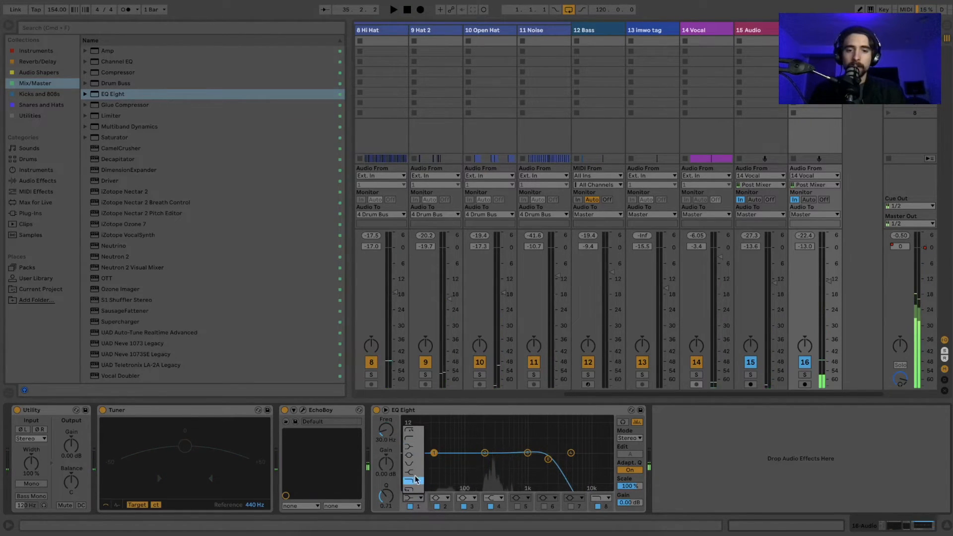
click(416, 479)
drag(434, 452, 473, 459)
drag(548, 459, 536, 460)
key(space)
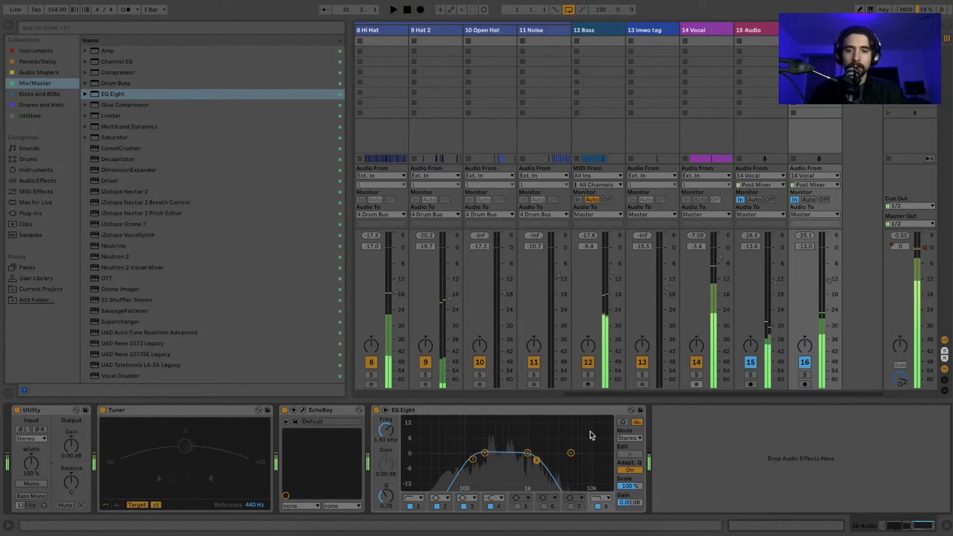
key(space)
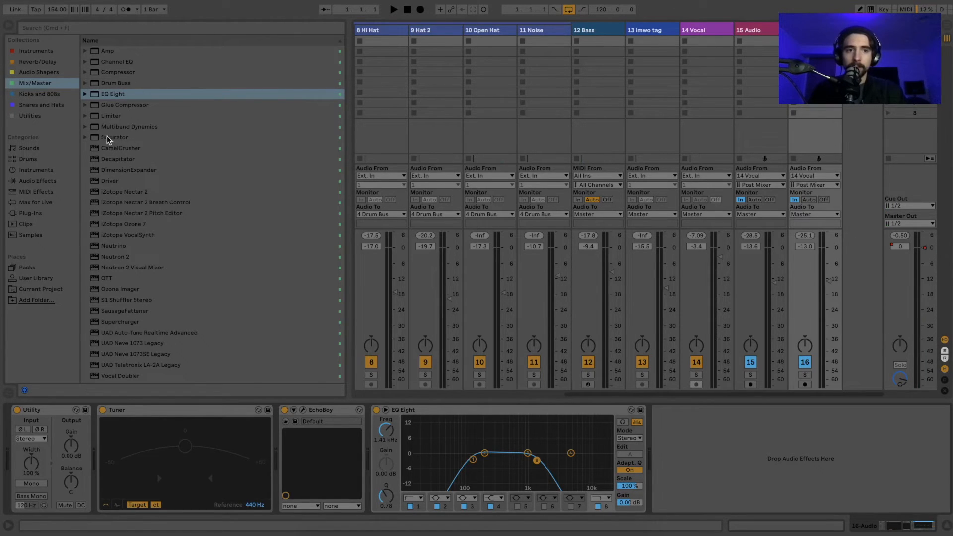
- Add a Compressor after the EQ Eight on 16 Audio and set its sidechain input to 14 Vocal
drag(100, 72, 684, 437)
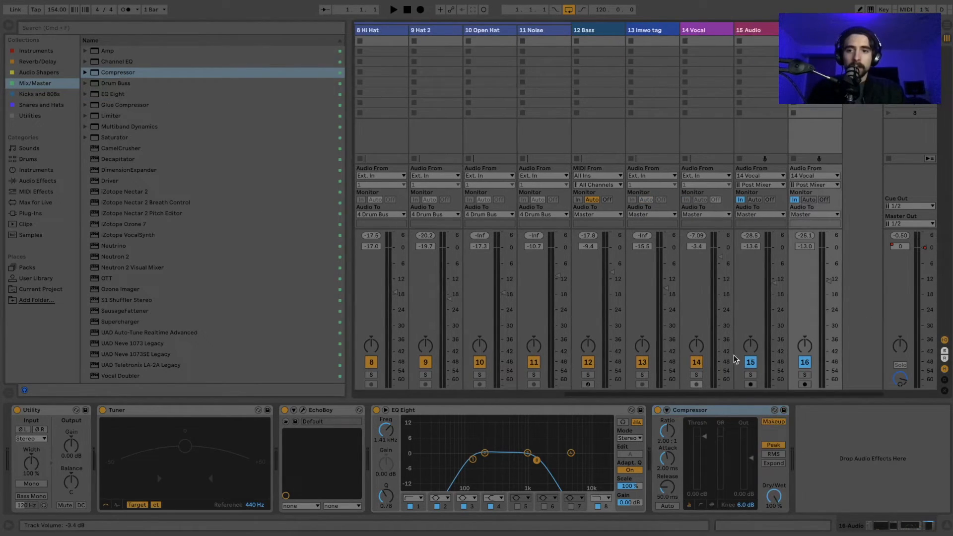
click(667, 410)
click(672, 438)
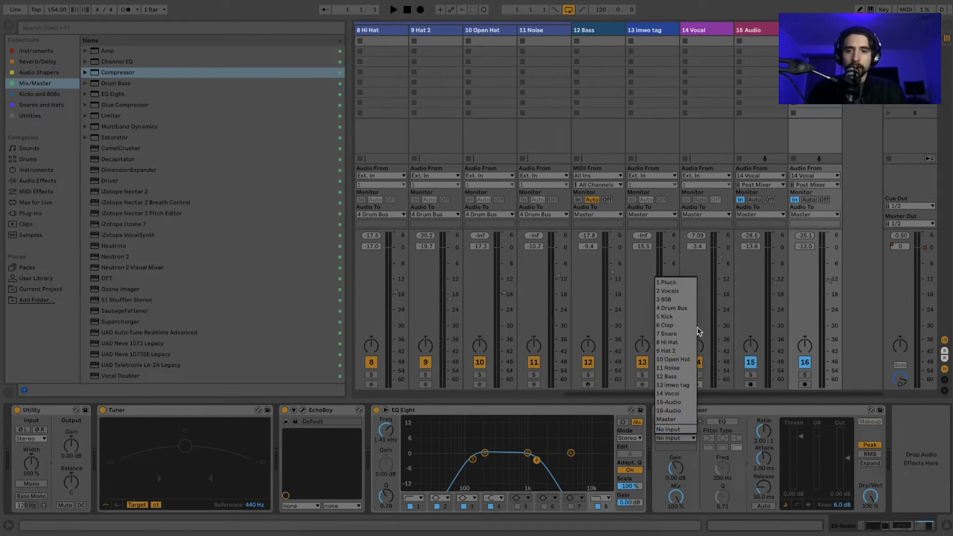
click(678, 394)
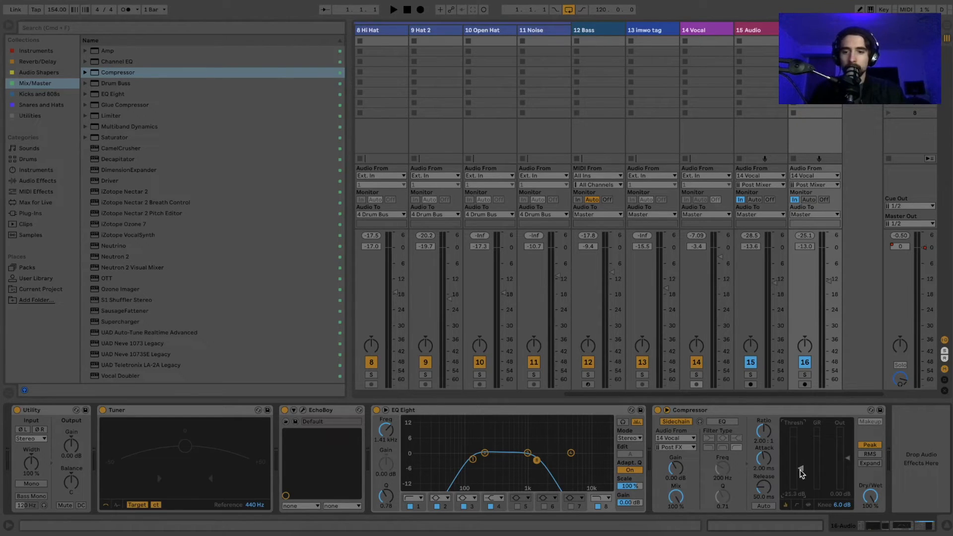
- Audition the delay with the vocal and lower the threshold of the sidechained Compressor on 16 Audio for stronger ducking
drag(800, 463, 801, 458)
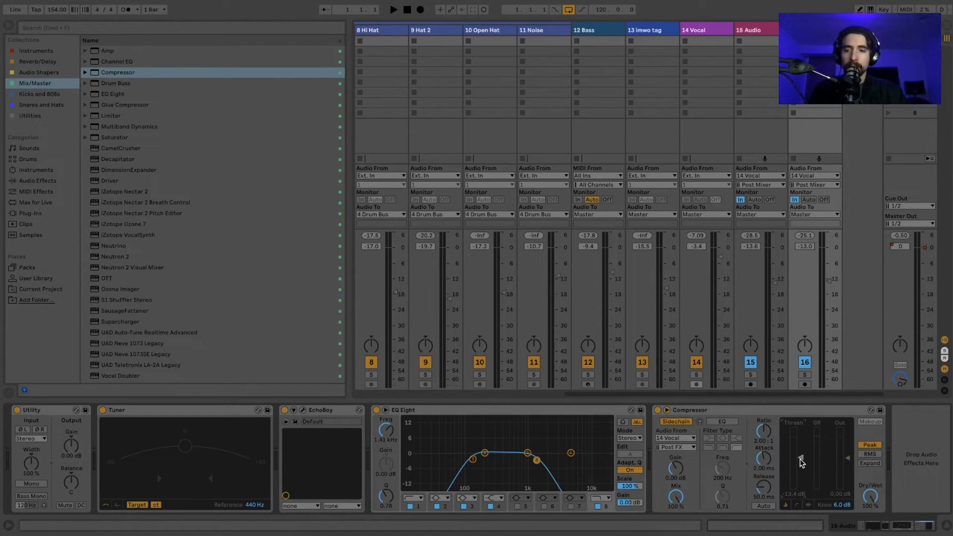
key(Tab)
click(583, 268)
key(space)
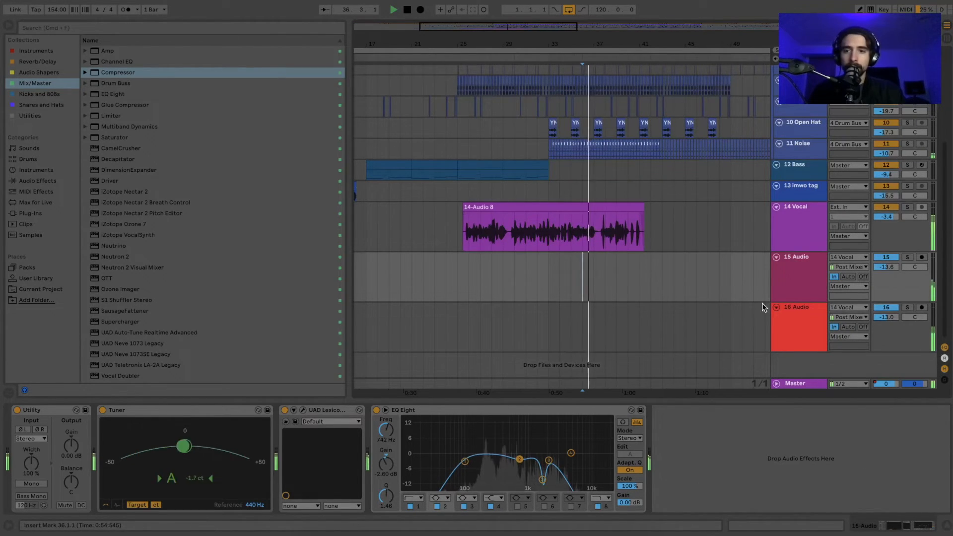
click(792, 313)
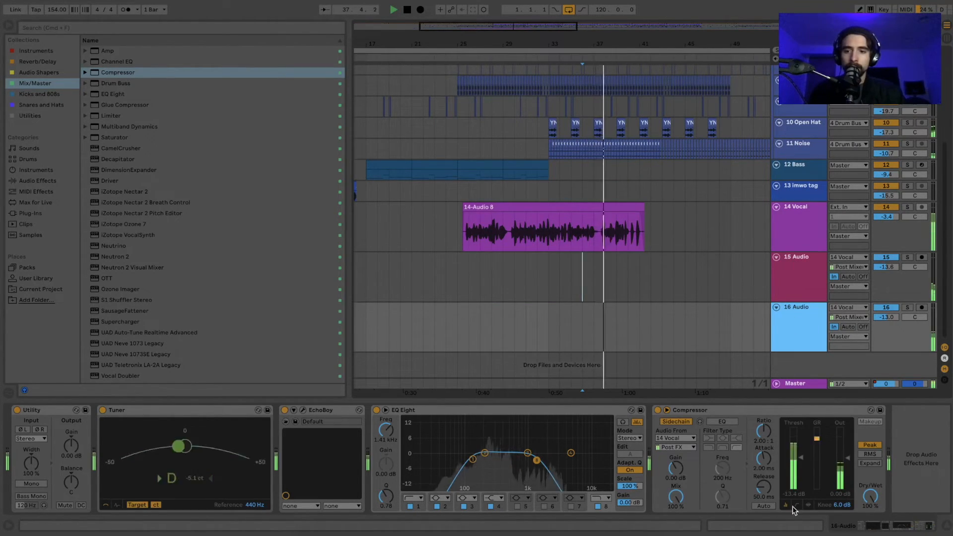
drag(802, 458, 801, 474)
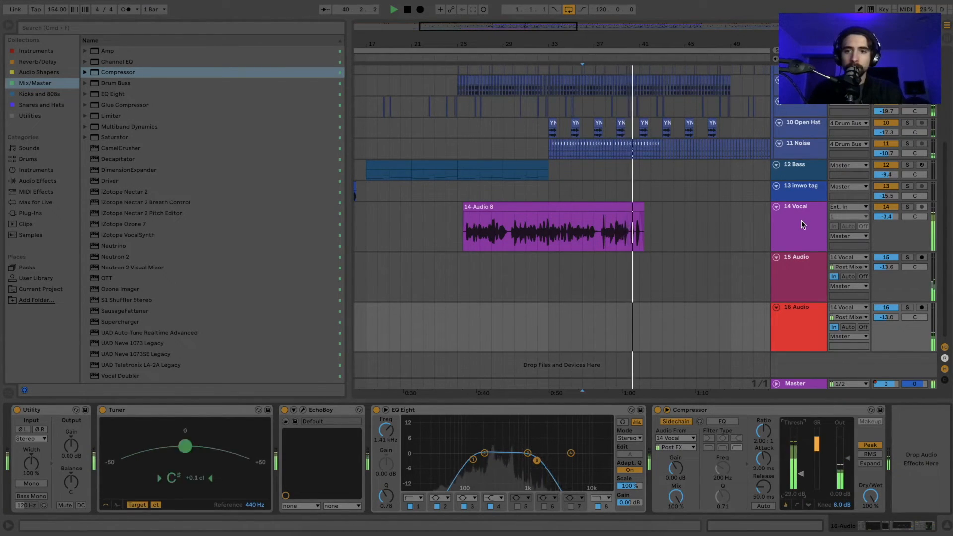
key(space)
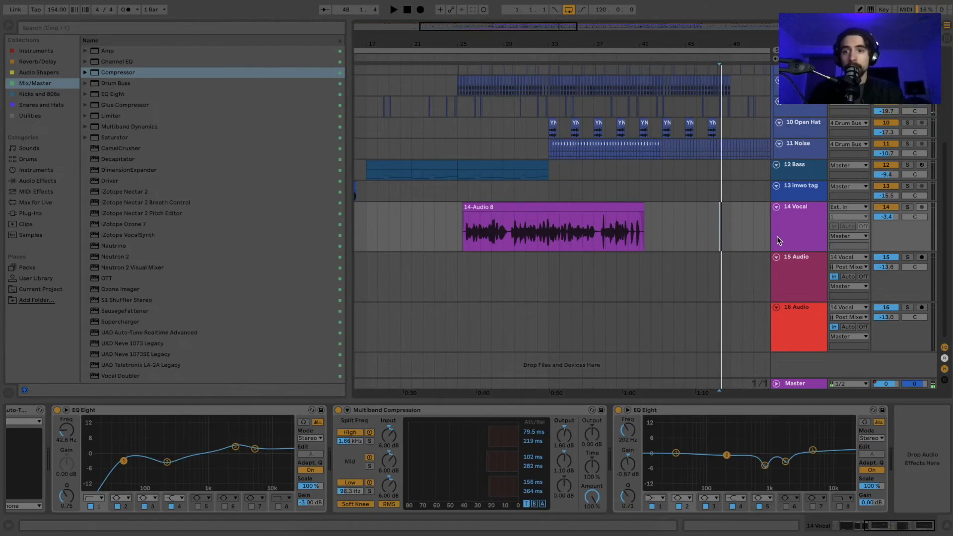
click(407, 11)
- Group the 14 Vocal, 15 Audio and 16 Audio tracks together and select the new group track
click(784, 230)
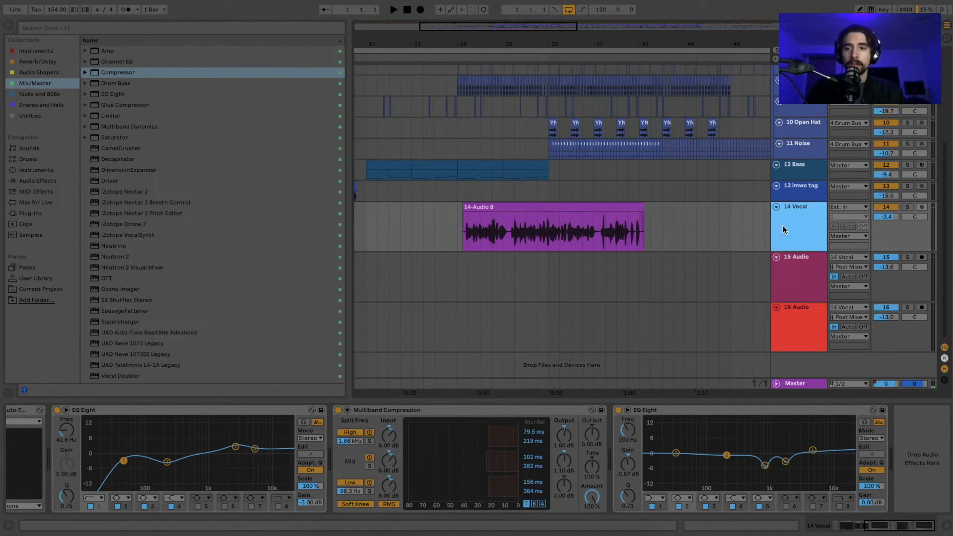
right_click(788, 316)
click(802, 402)
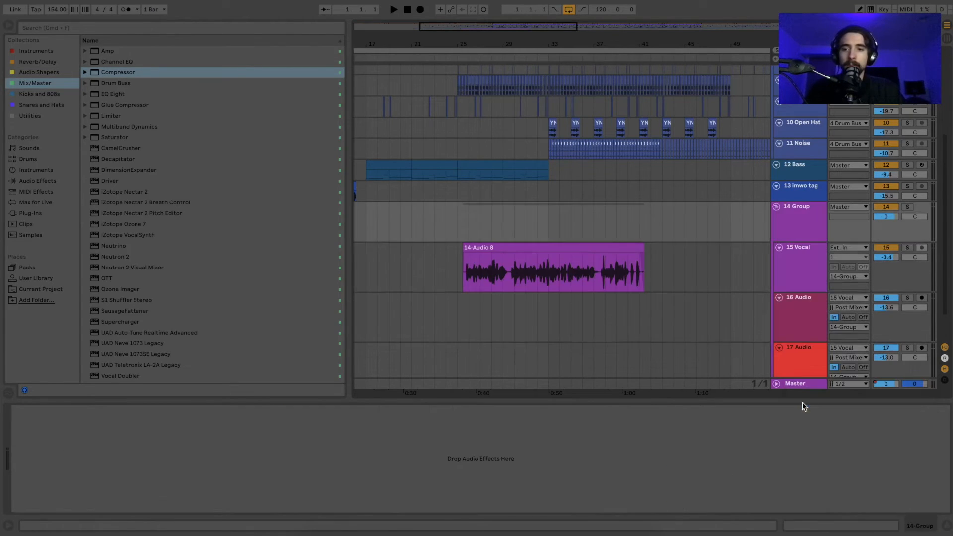
click(803, 215)
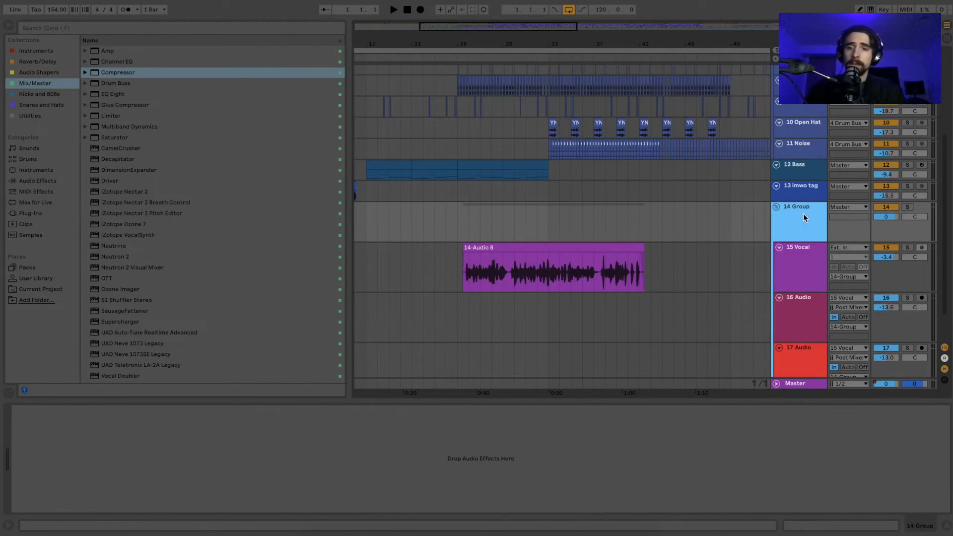
click(644, 258)
scroll(645, 257, down, 2)
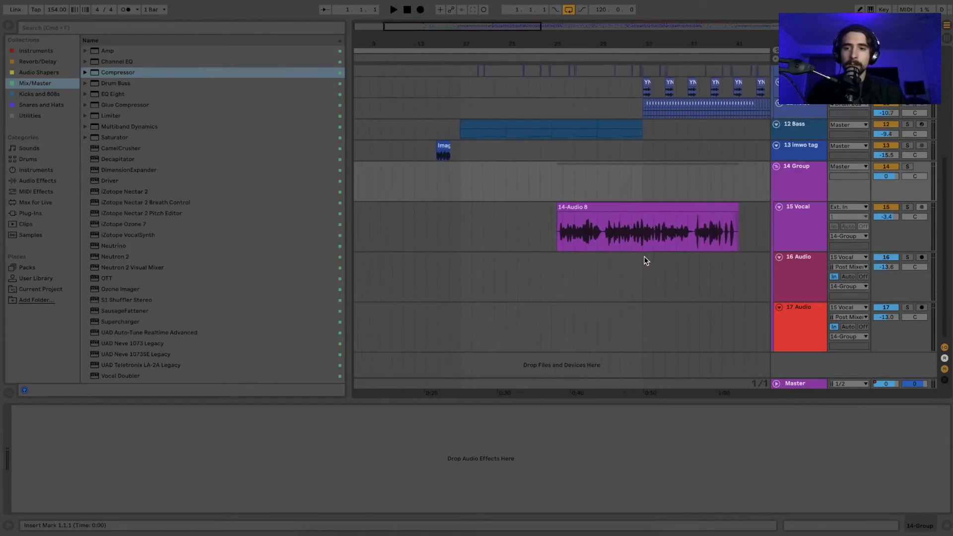
click(777, 174)
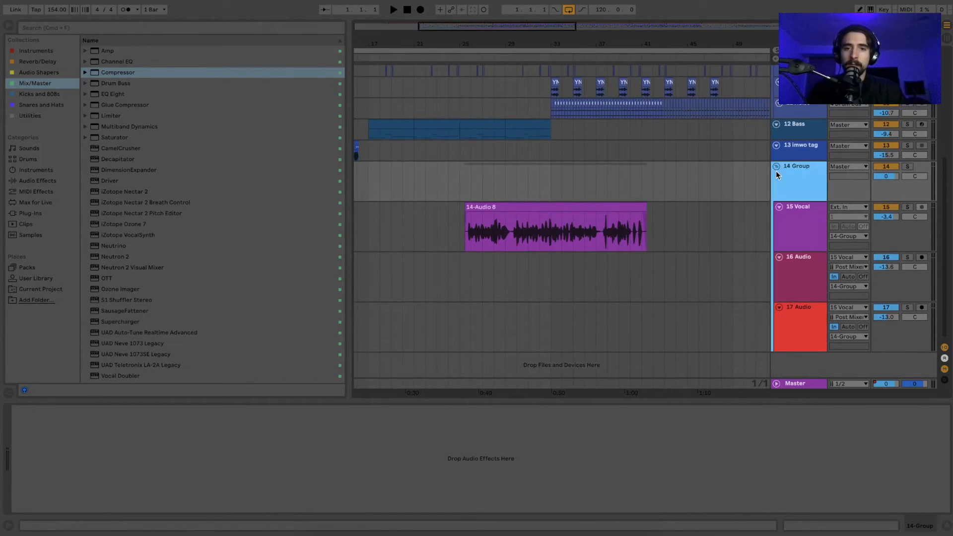
click(777, 167)
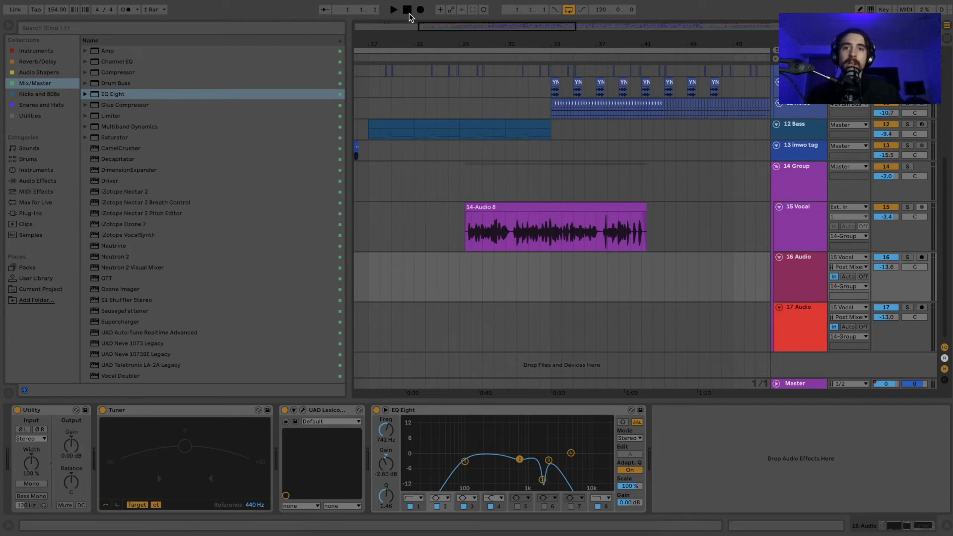
scroll(562, 298, up, 8)
scroll(561, 298, left, 4)
scroll(562, 297, down, 5)
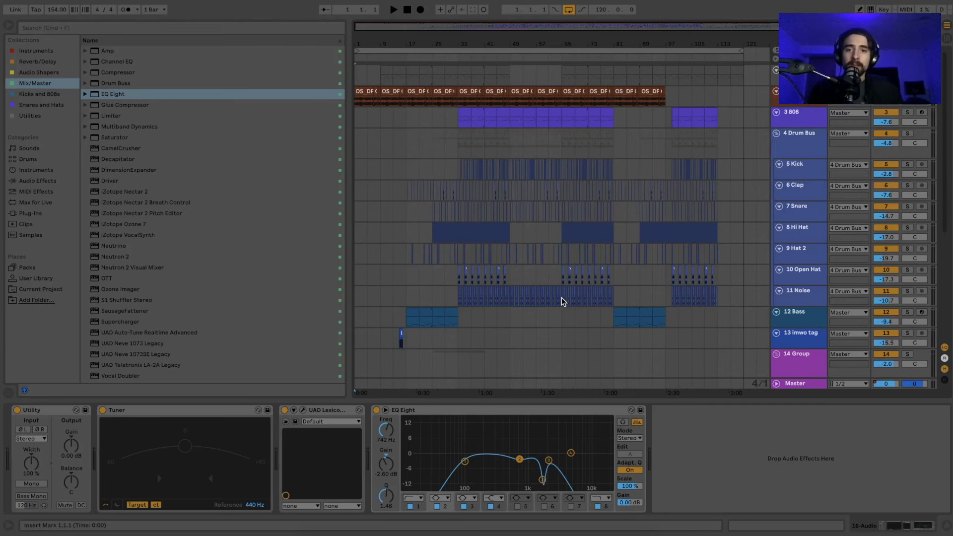
scroll(562, 296, down, 8)
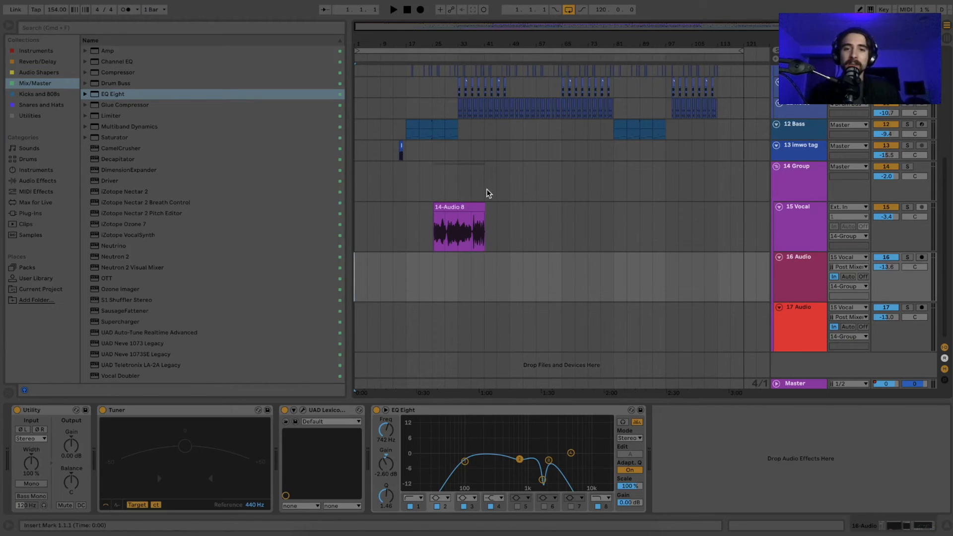
scroll(487, 193, up, 6)
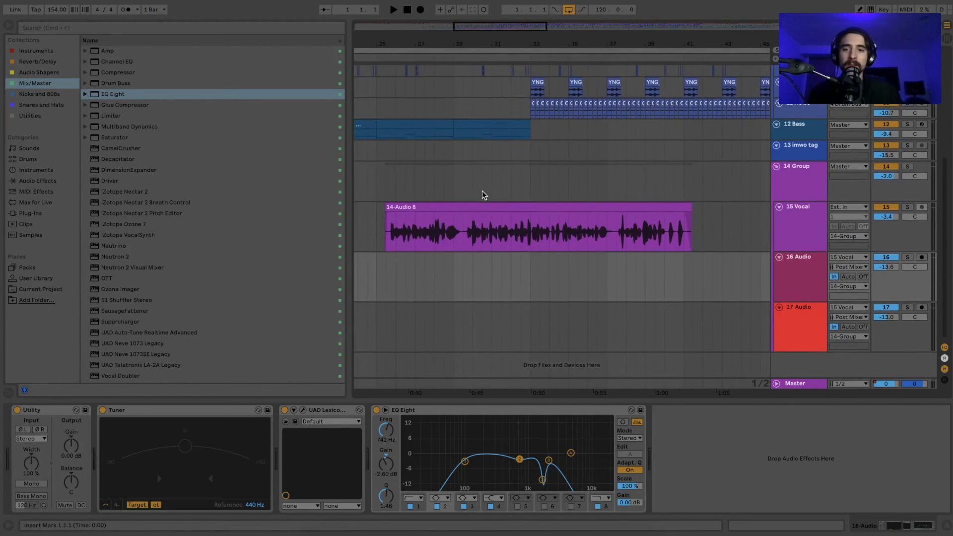